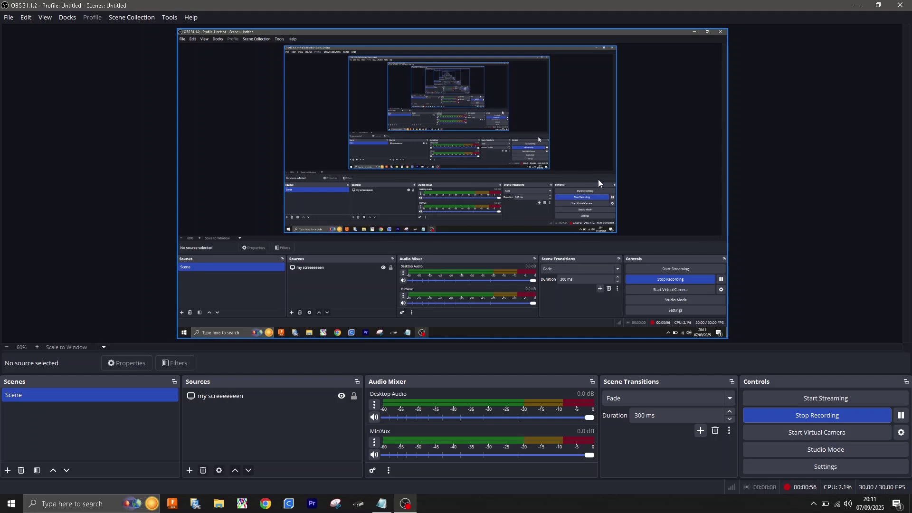
- Minimise OBS and look through the saved MaxxECU tune files in the desktop's Maps folder
click(858, 5)
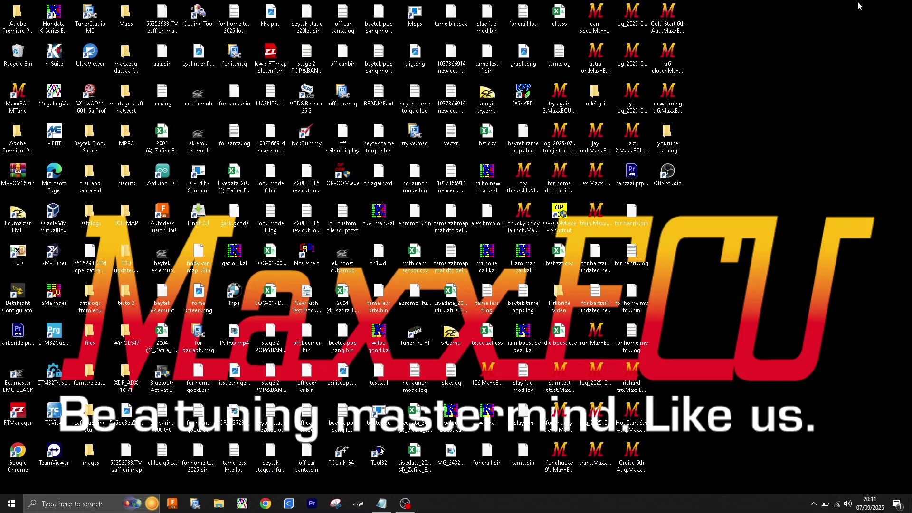
drag(767, 477, 724, 191)
double_click(124, 14)
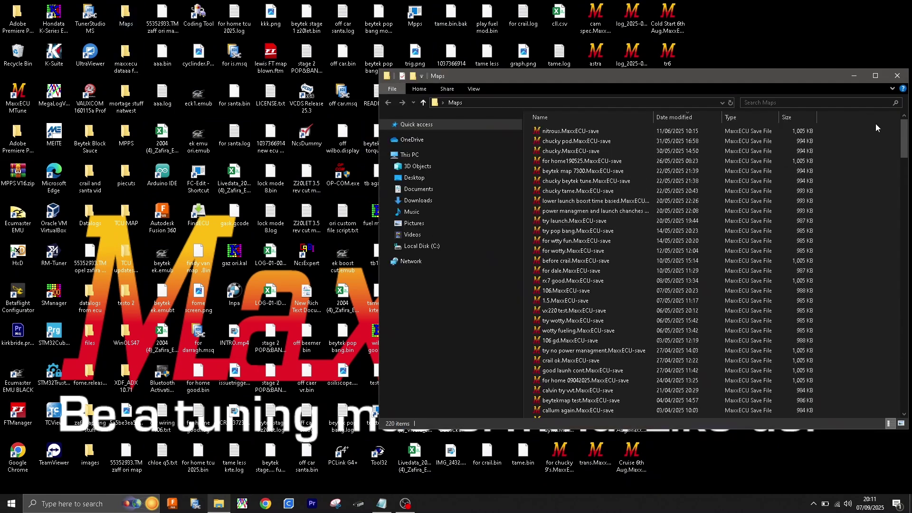
scroll(905, 136, down, 3)
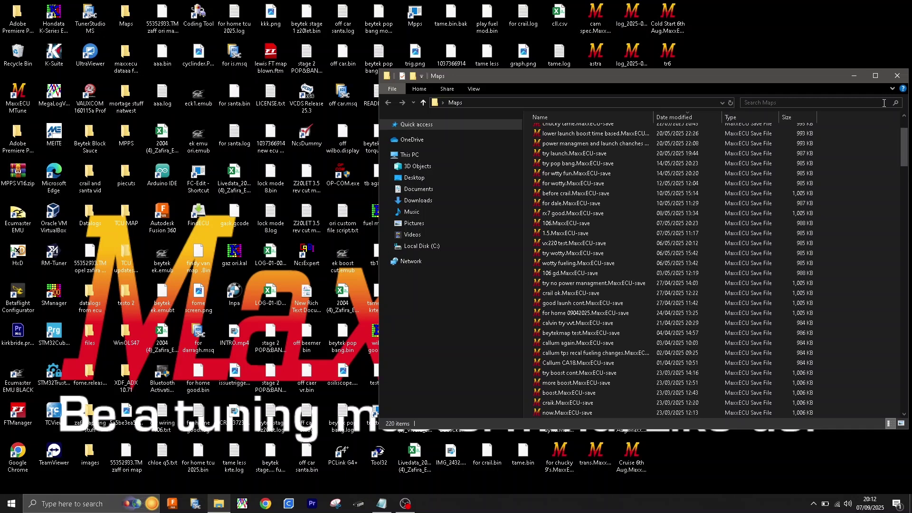
click(857, 78)
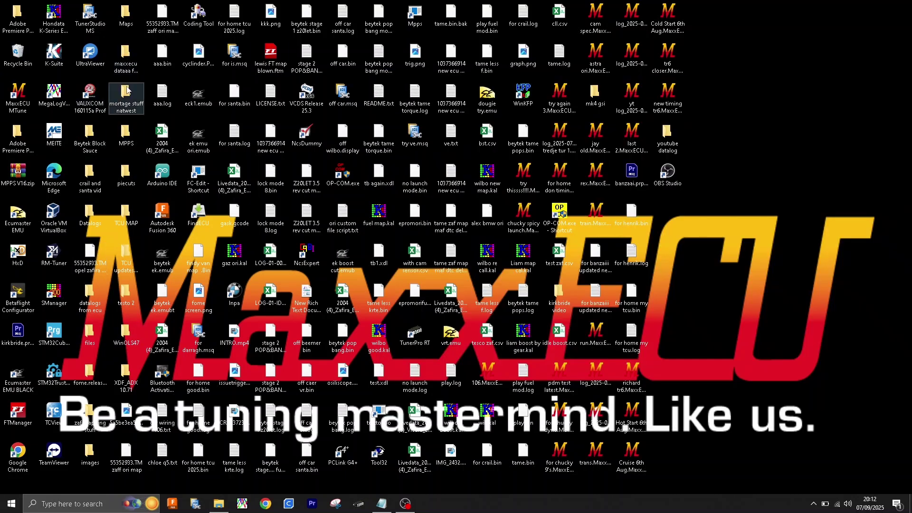
- View the MaxxECU log files in the desktop's Datalogs folder and minimise its window
double_click(89, 217)
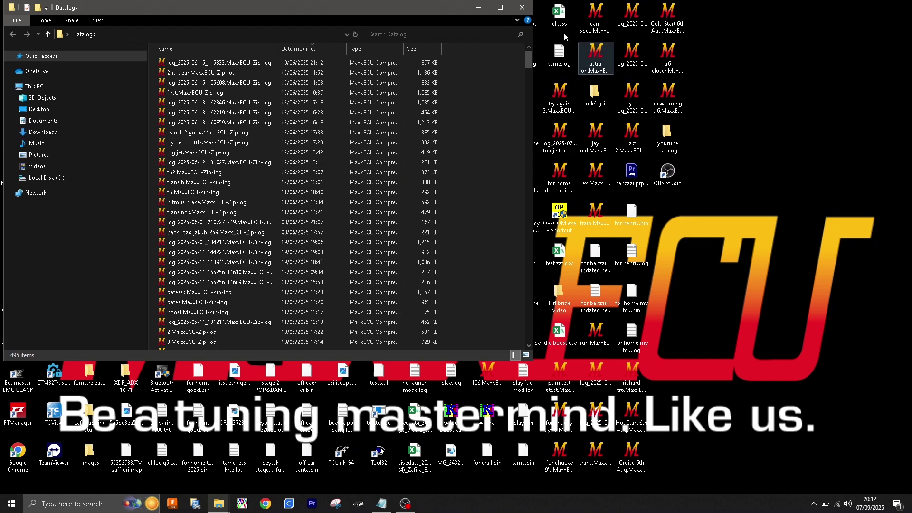
drag(527, 60, 529, 32)
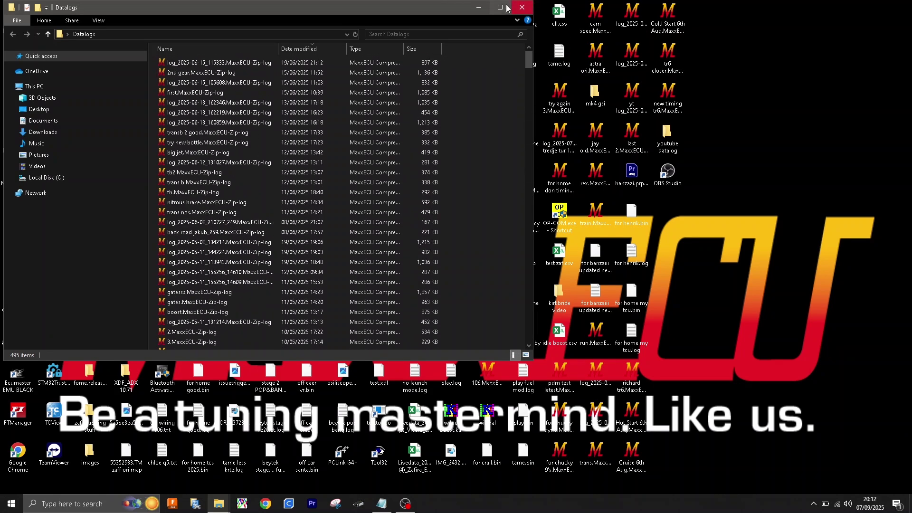
click(479, 8)
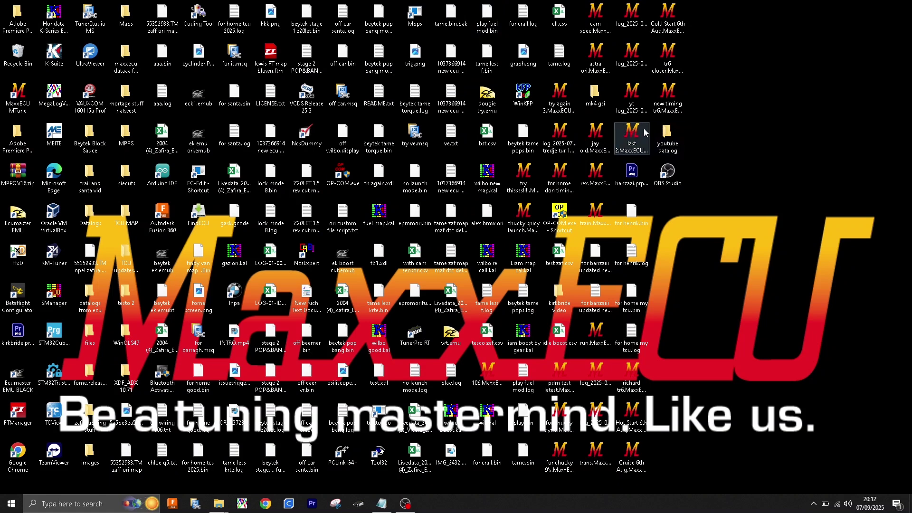
- Open the compressed log file "last 2" from the desktop and accept loading its embedded tune
click(631, 141)
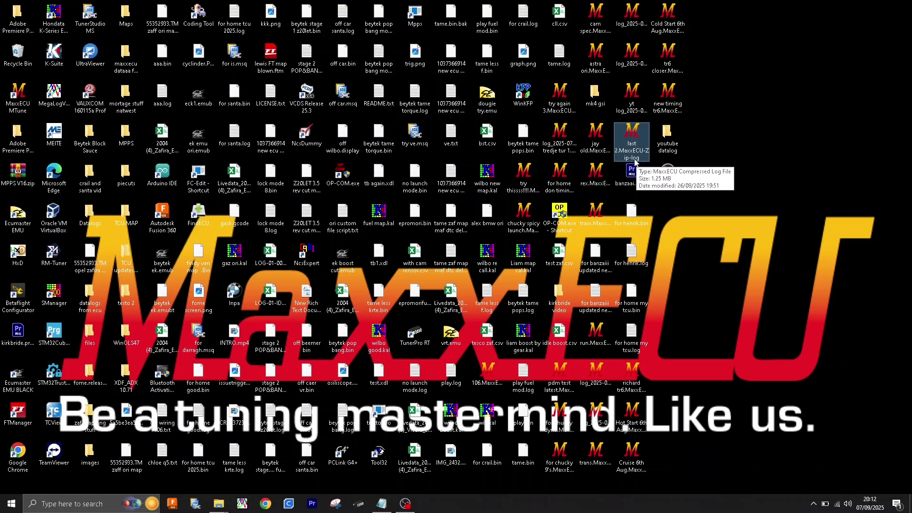
double_click(636, 141)
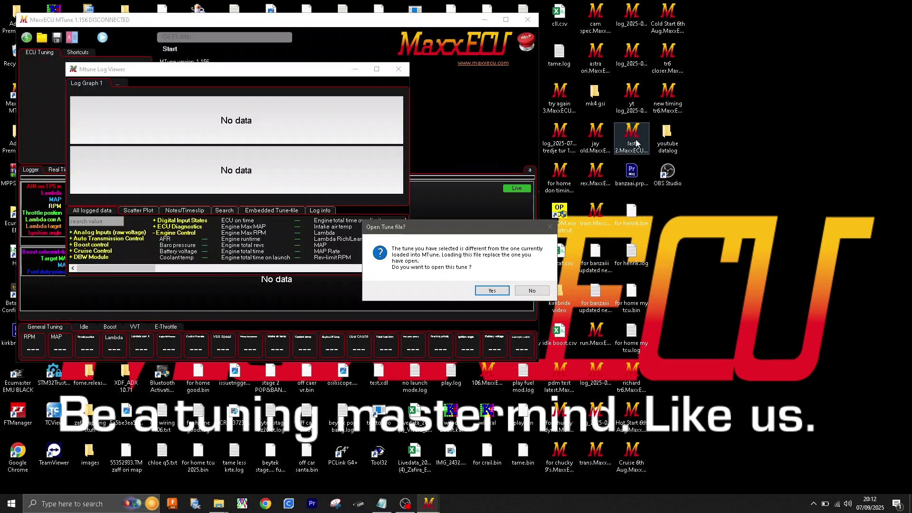
click(499, 292)
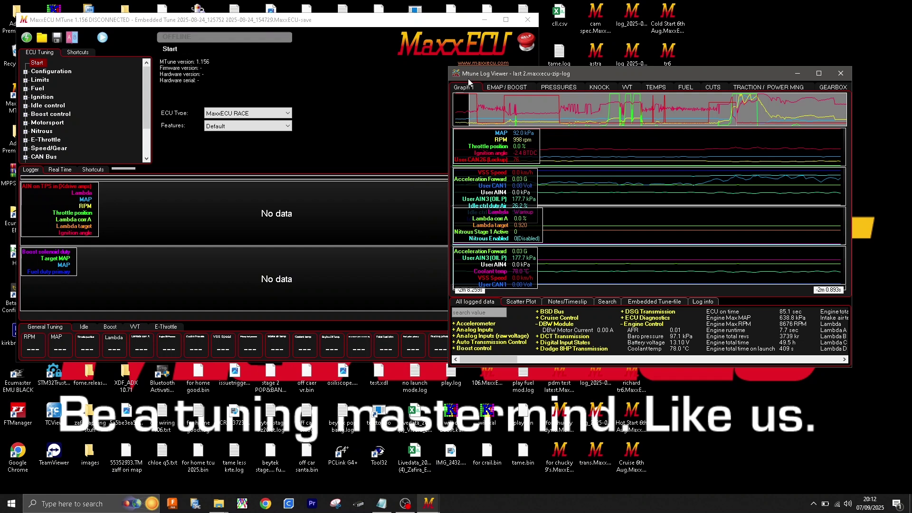
- Maximise the MTune main window and bring the Log Viewer in front of it as a smaller window
click(506, 20)
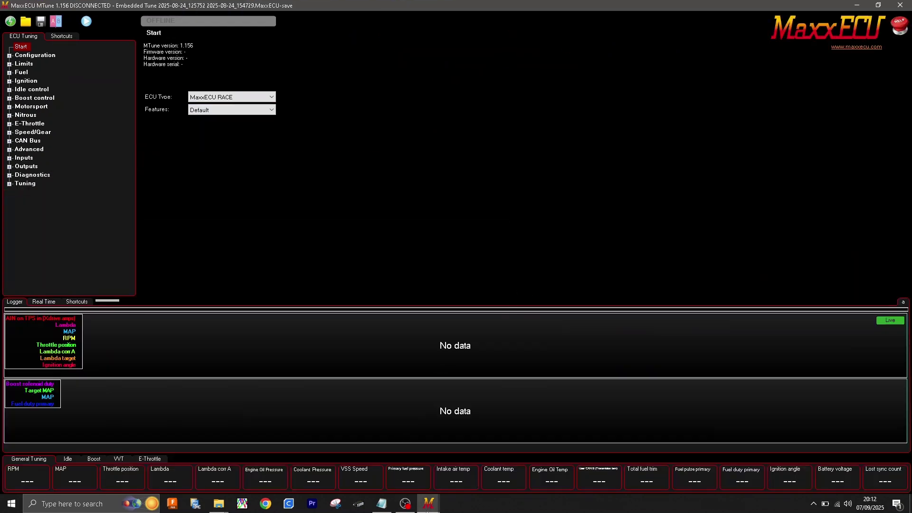
mouse_move(428, 503)
click(486, 434)
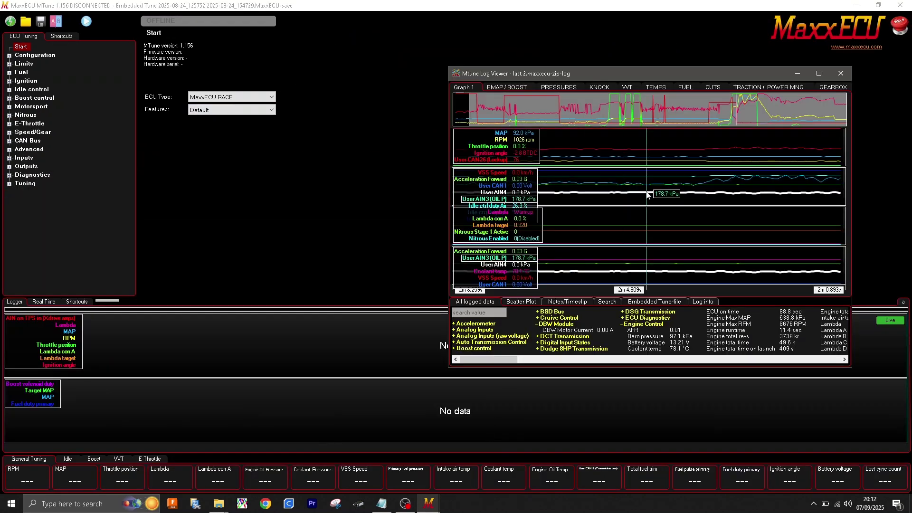
click(819, 73)
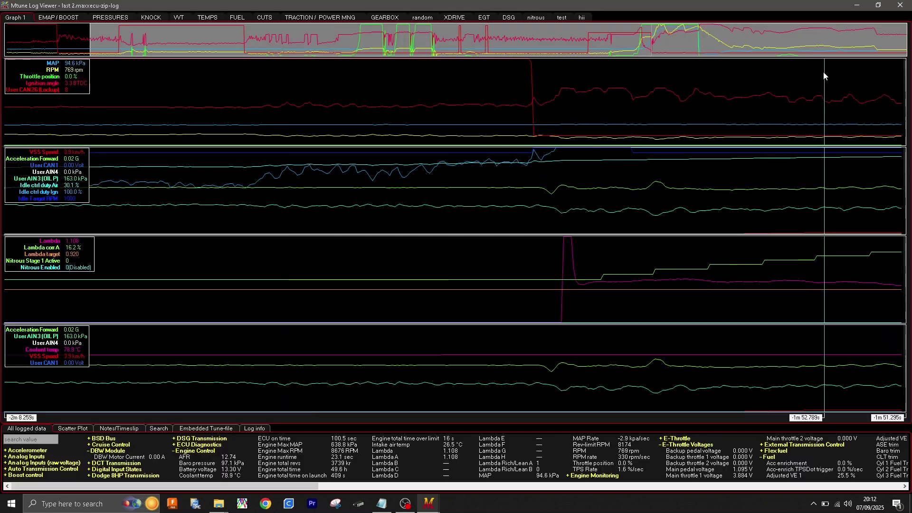
click(877, 5)
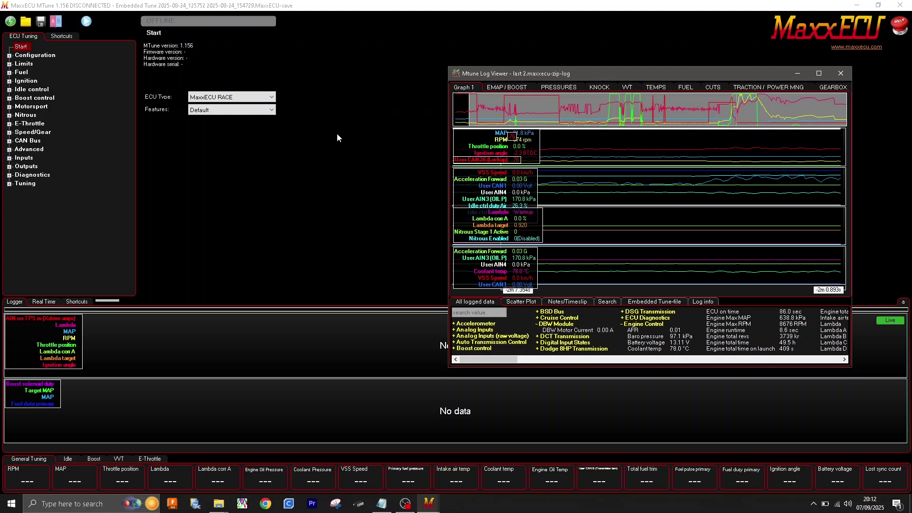
- Move the log's visible range to the launch run and examine the channel values in the seconds before the launch
drag(465, 111, 577, 98)
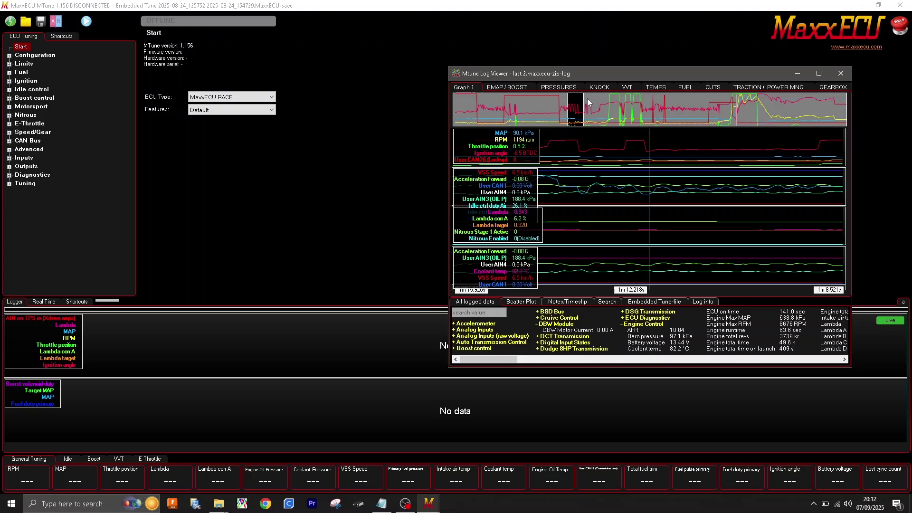
drag(567, 99, 742, 101)
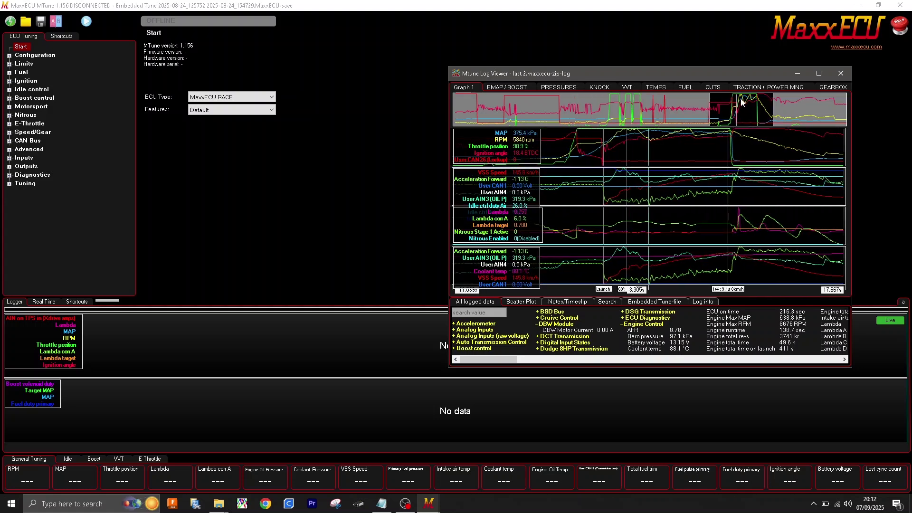
click(599, 190)
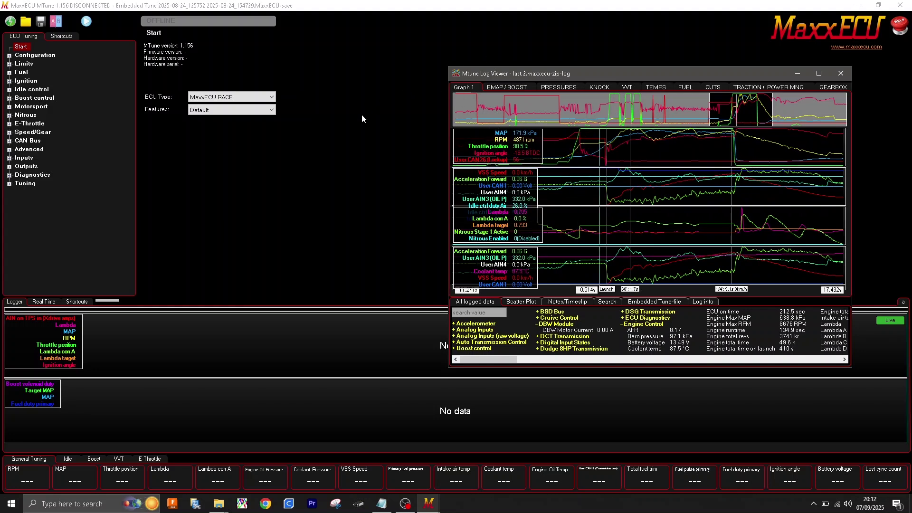
click(581, 178)
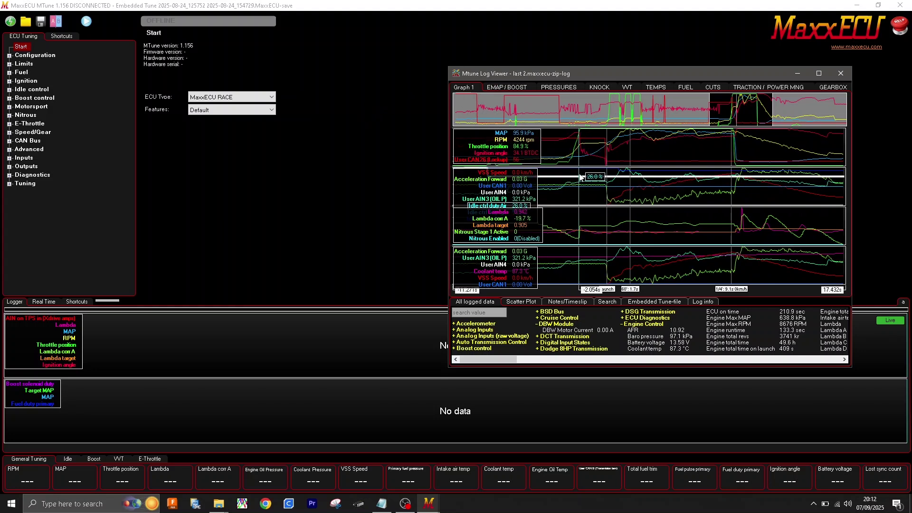
click(582, 177)
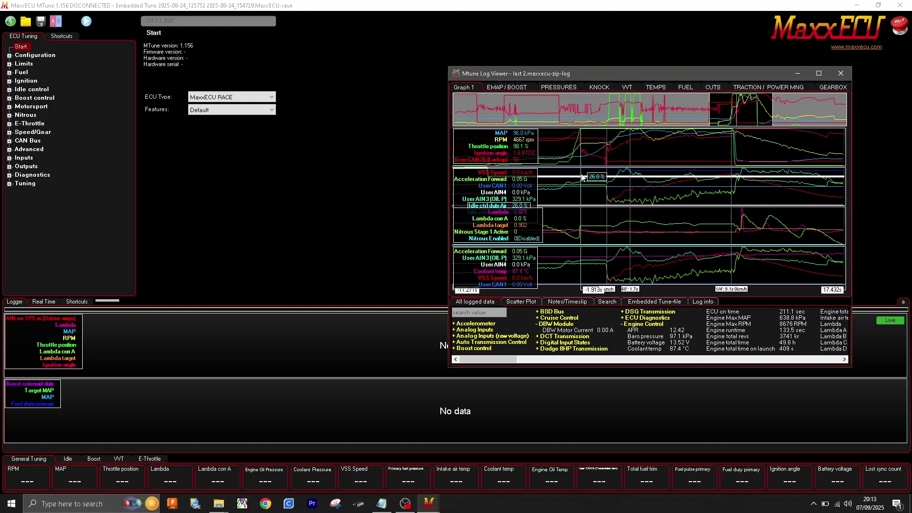
click(572, 200)
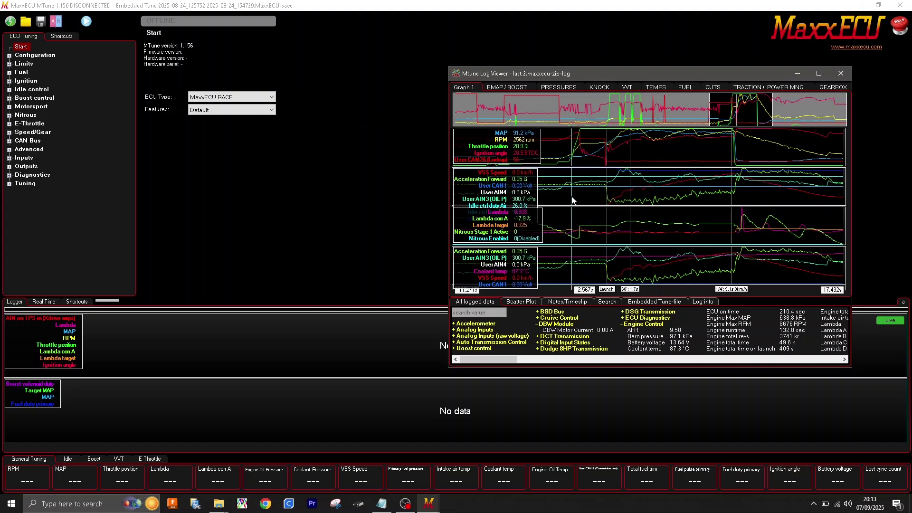
click(456, 185)
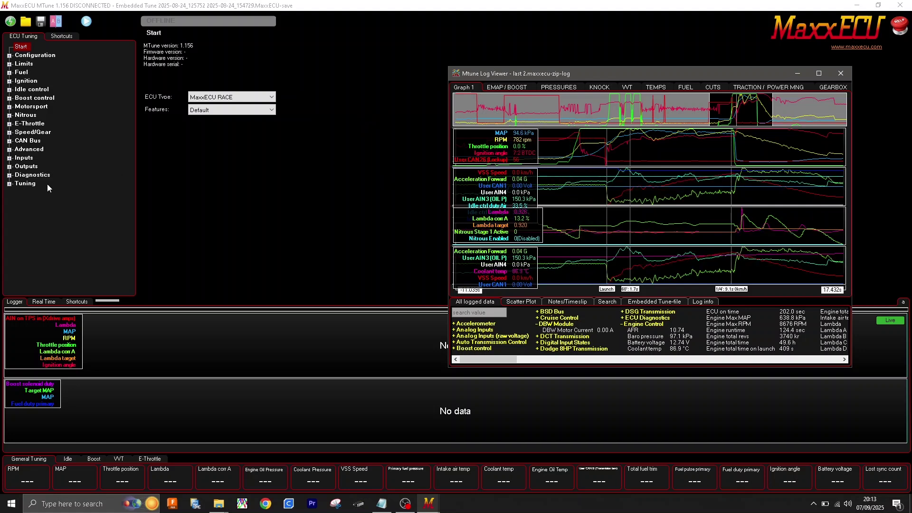
- View the tune's lambda and fuel tables, with the Log Viewer brought over the fuel table for comparison
click(4, 187)
click(9, 184)
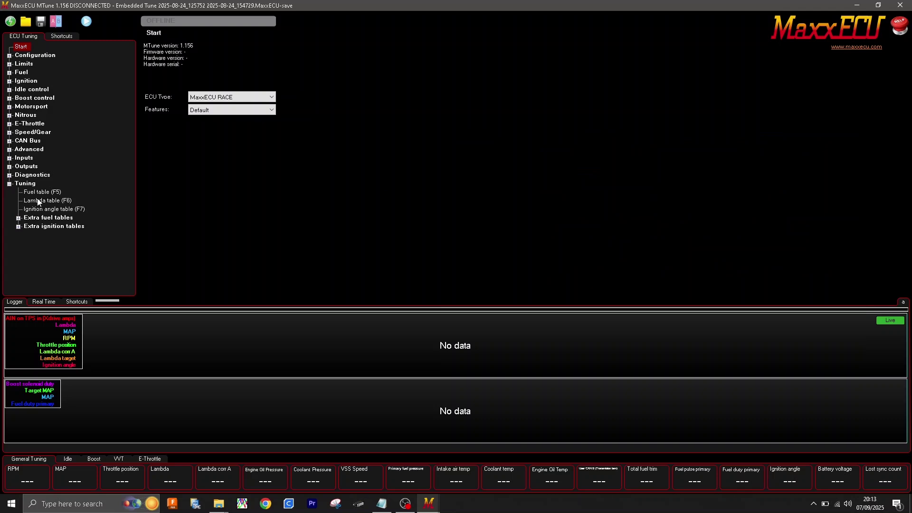
click(42, 201)
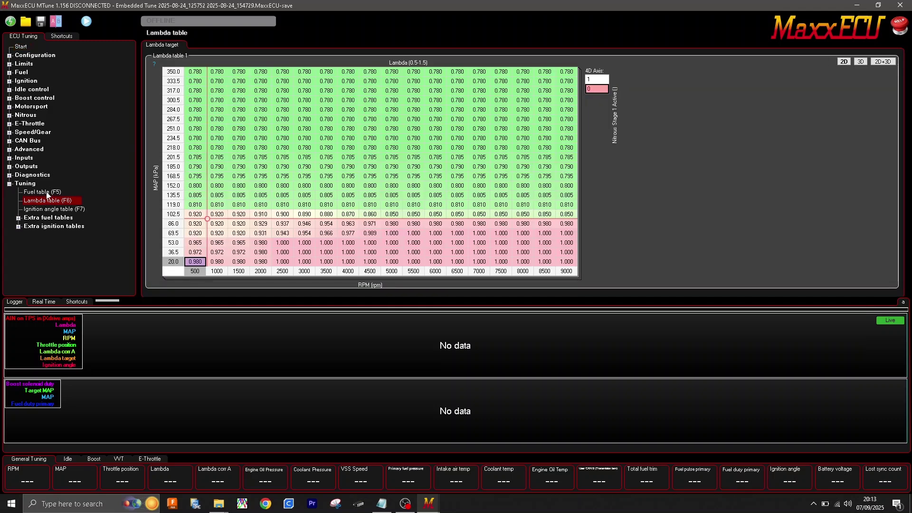
click(47, 192)
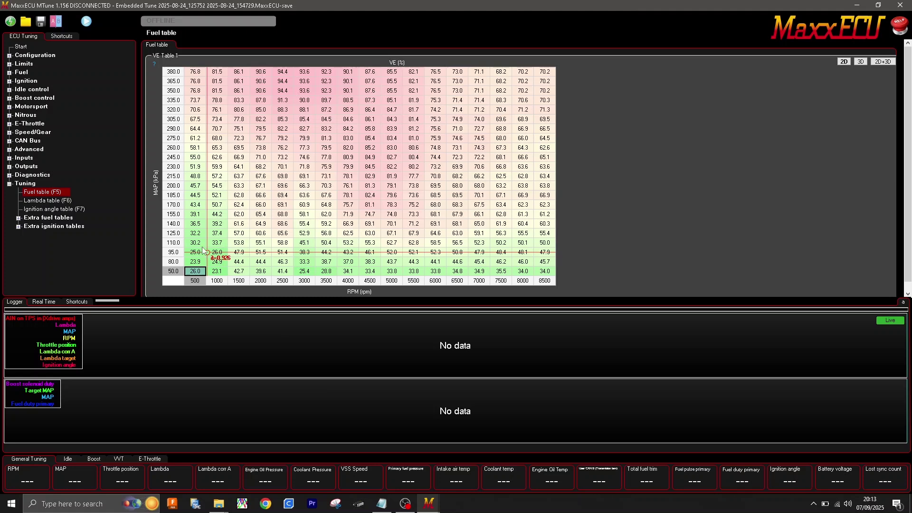
mouse_move(419, 508)
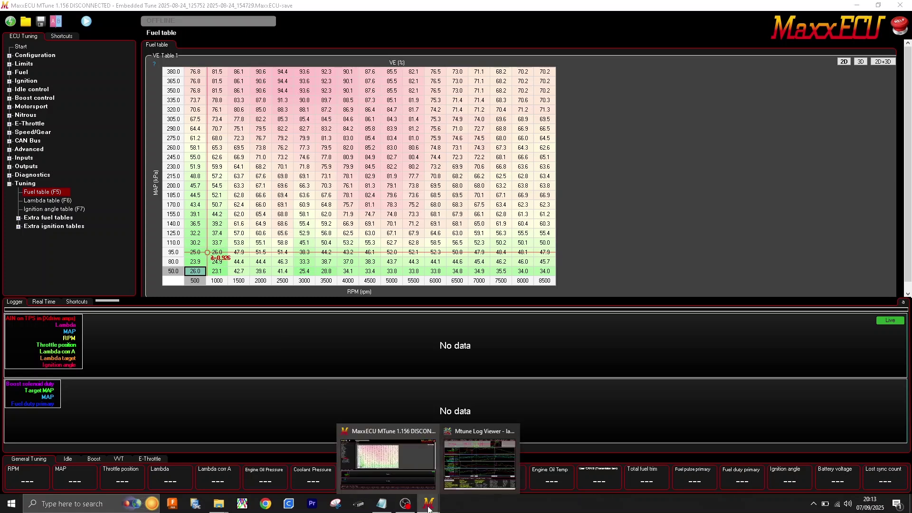
click(477, 468)
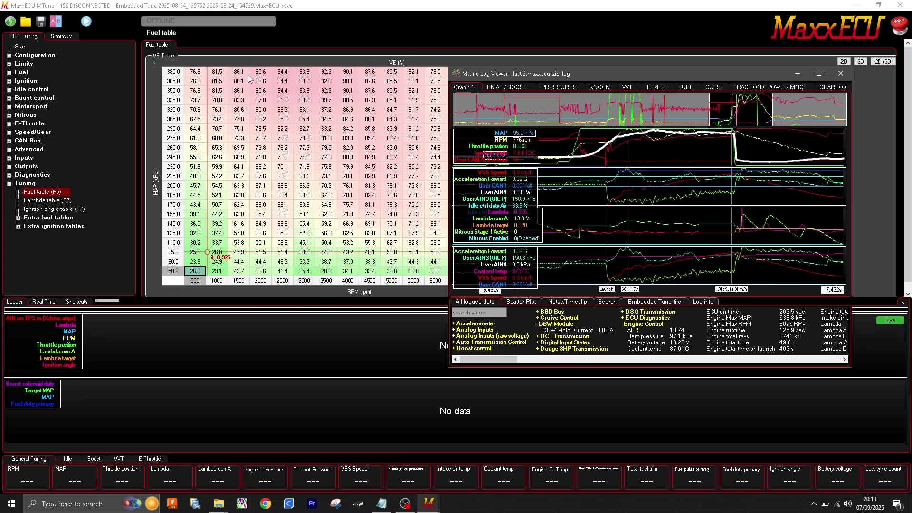
- Show the Closed Loop Boost targets with the Log Viewer below Target Boost table 1, and compare them with the logged run
click(10, 98)
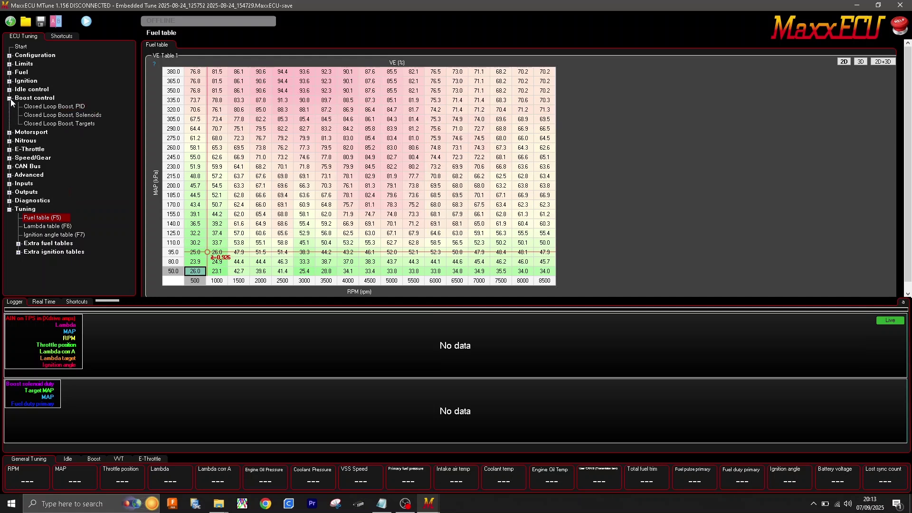
click(59, 124)
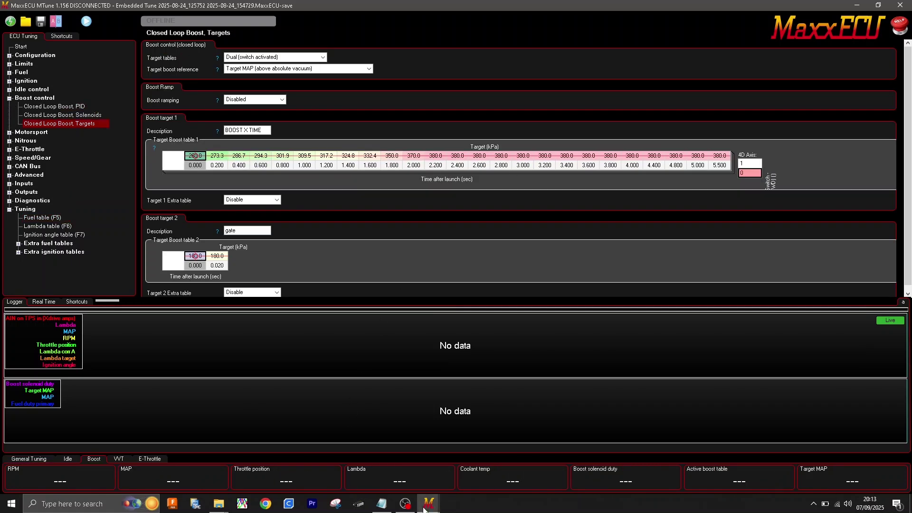
mouse_move(426, 508)
click(470, 466)
drag(587, 78, 523, 195)
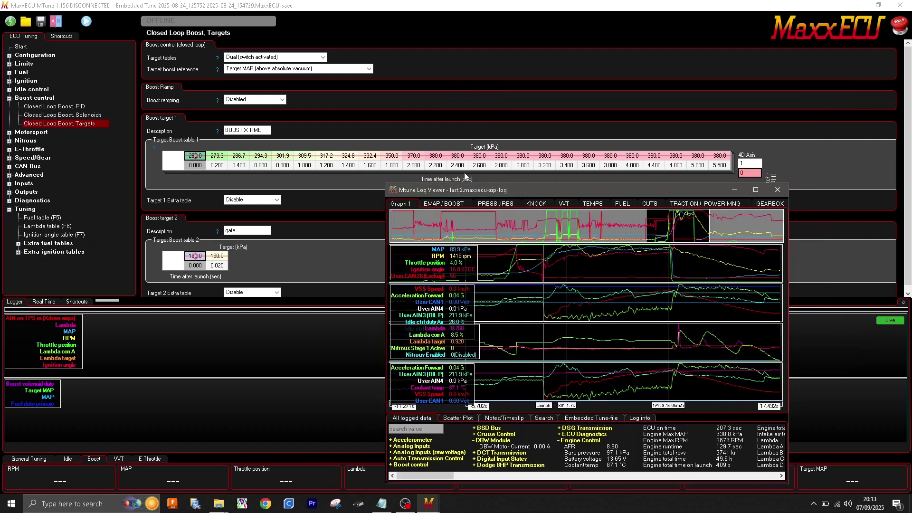
drag(652, 218, 682, 223)
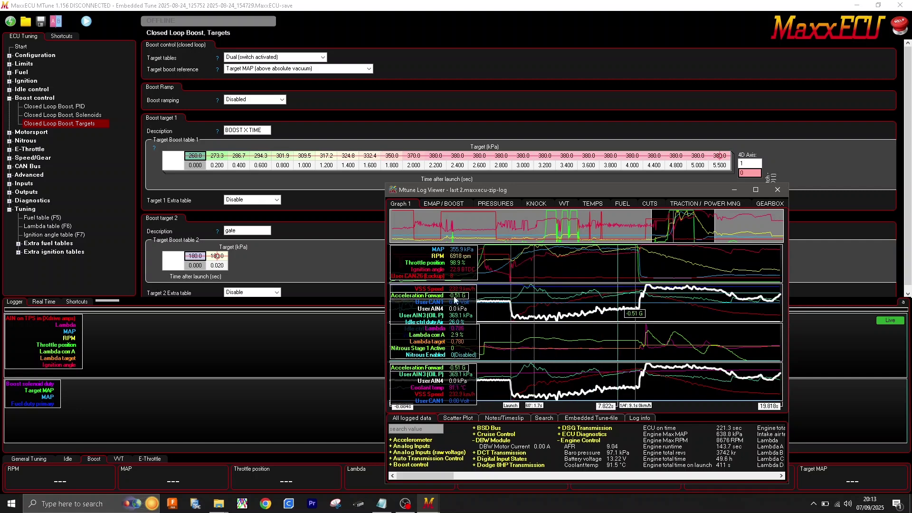
- Maximise the Log Viewer, frame the run from about -11.9 s to 17.6 s, and examine the lambda trace after launch
click(752, 193)
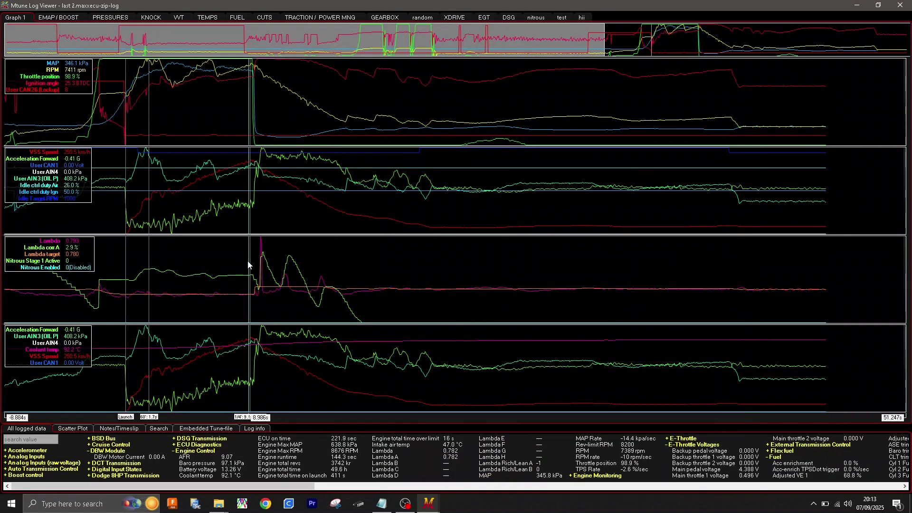
click(668, 36)
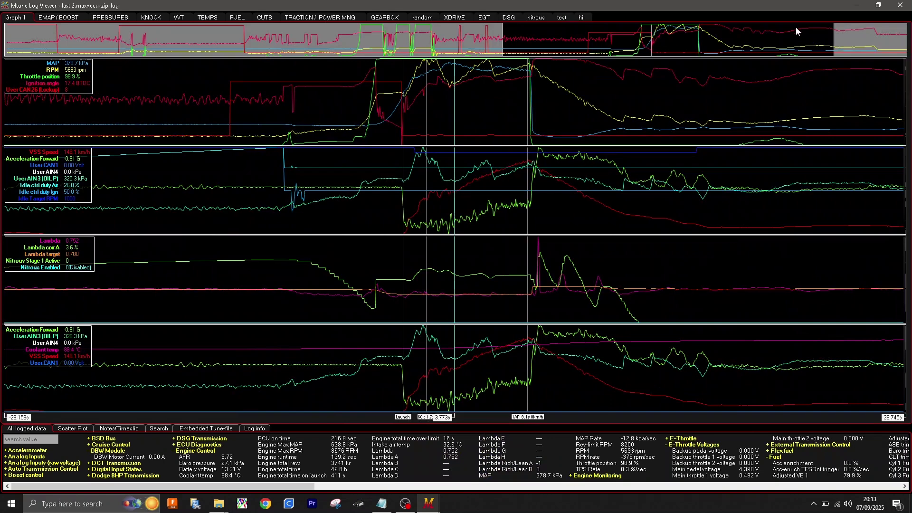
drag(831, 35, 689, 45)
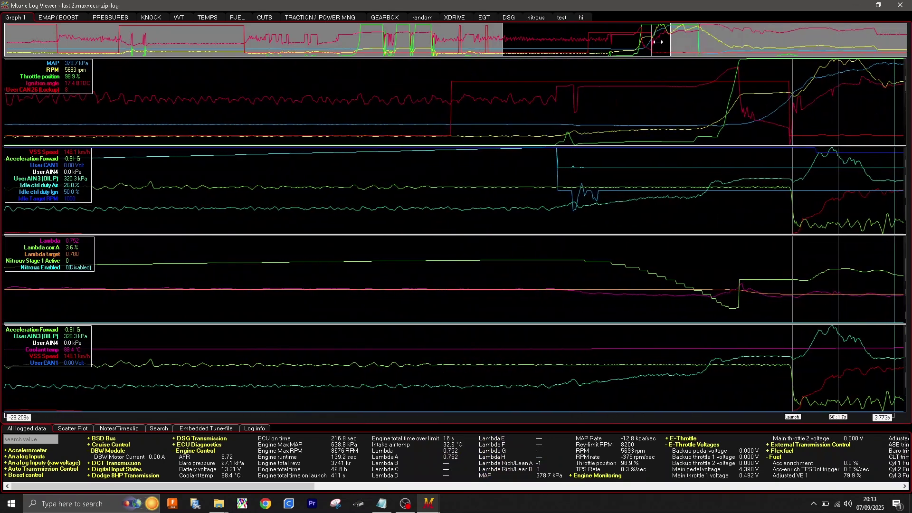
mouse_move(658, 42)
mouse_down()
mouse_move(606, 37)
mouse_move(663, 36)
mouse_up()
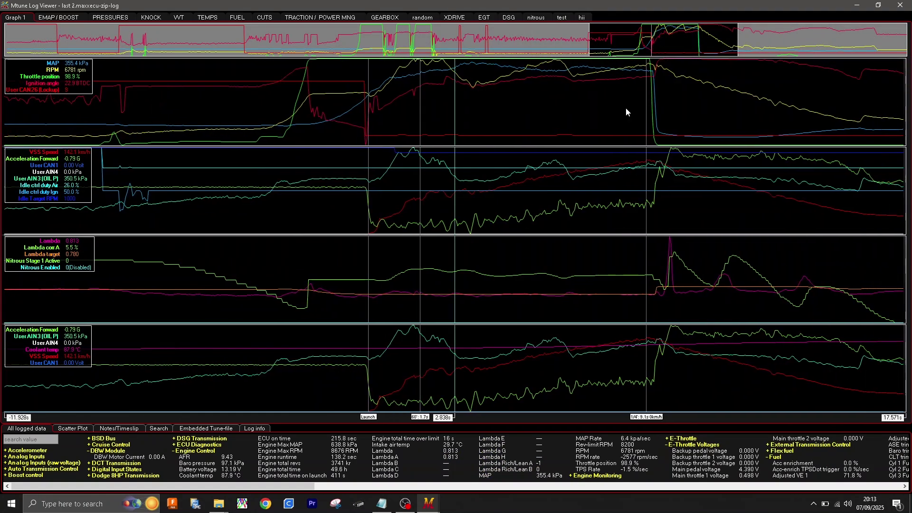
mouse_move(591, 235)
mouse_down()
mouse_move(542, 263)
mouse_move(344, 266)
mouse_move(322, 246)
mouse_move(275, 243)
mouse_move(273, 165)
mouse_move(332, 195)
mouse_move(427, 105)
mouse_move(466, 133)
mouse_move(470, 120)
mouse_move(395, 181)
mouse_move(419, 276)
mouse_up()
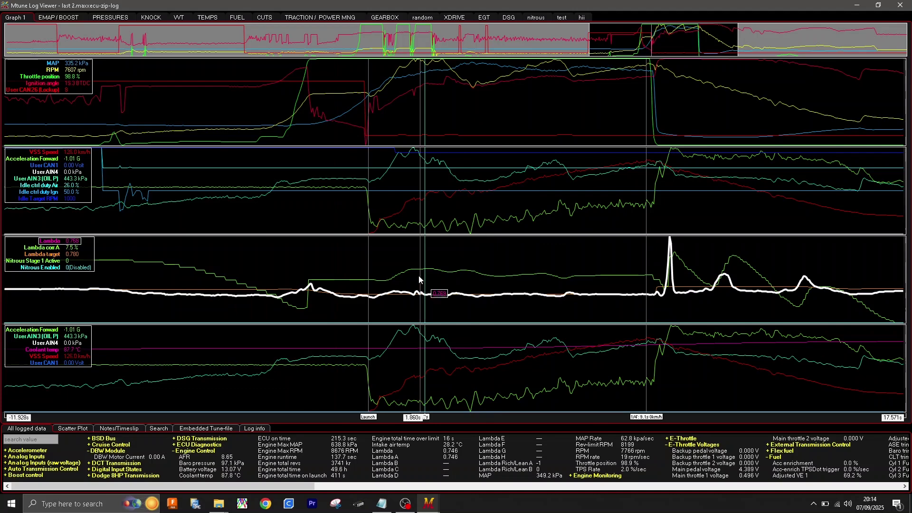
- Examine the Graph 1 channel values at several points of the run, from shortly before launch to about 3.6 s after it
click(395, 214)
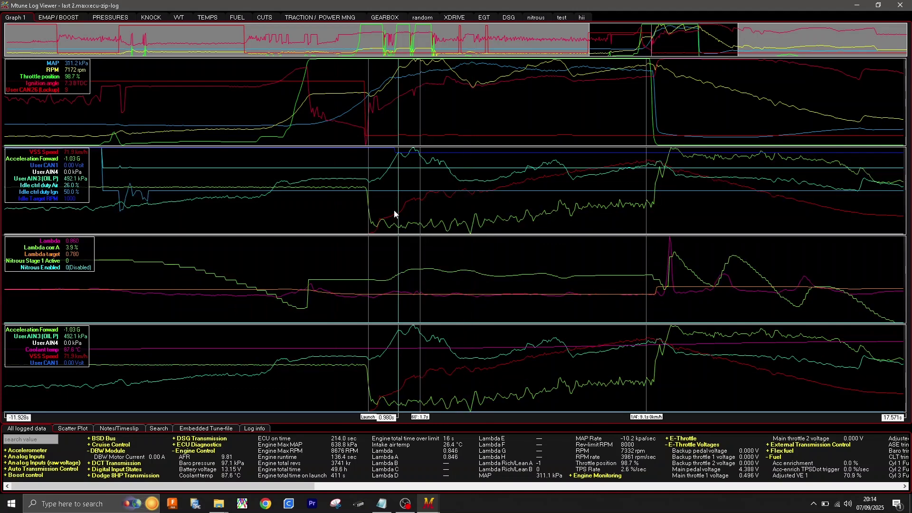
click(451, 199)
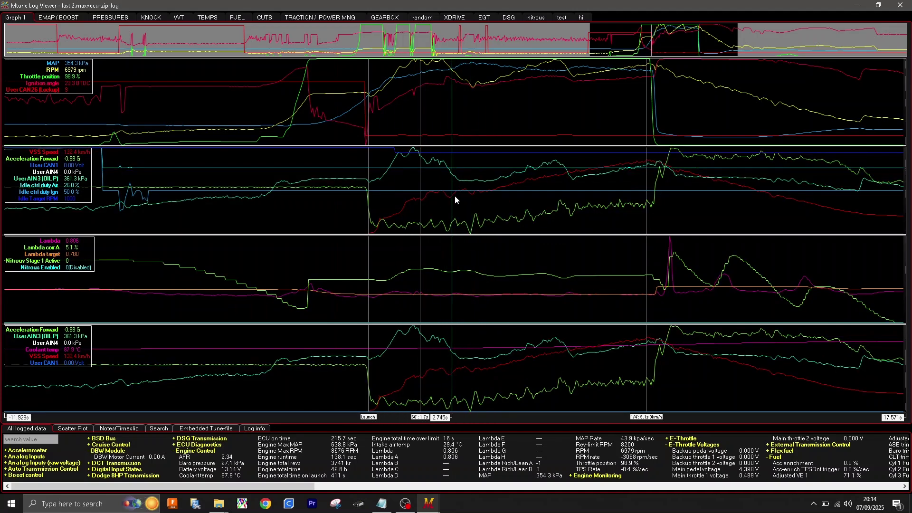
click(460, 127)
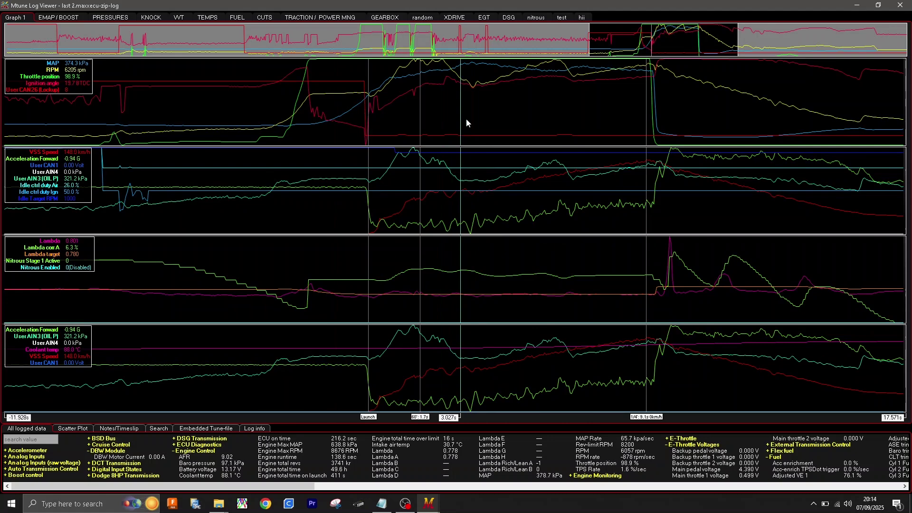
click(312, 408)
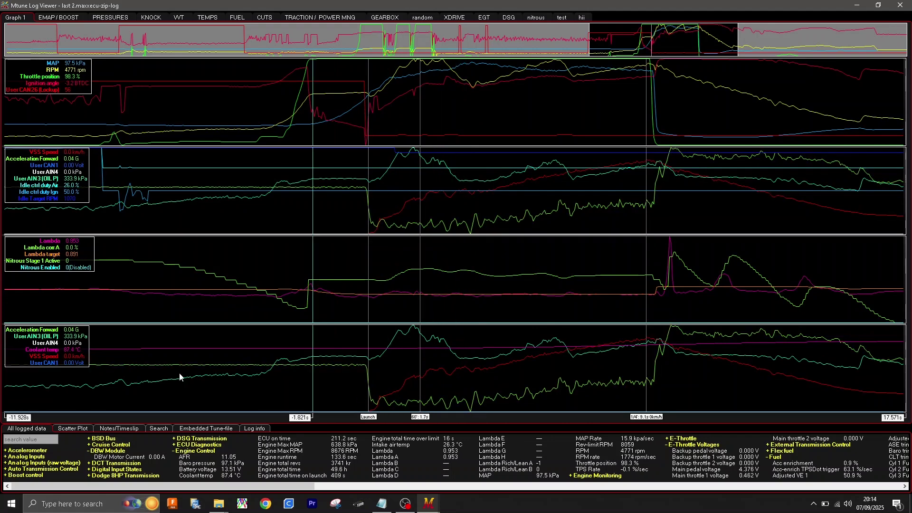
drag(340, 280, 479, 99)
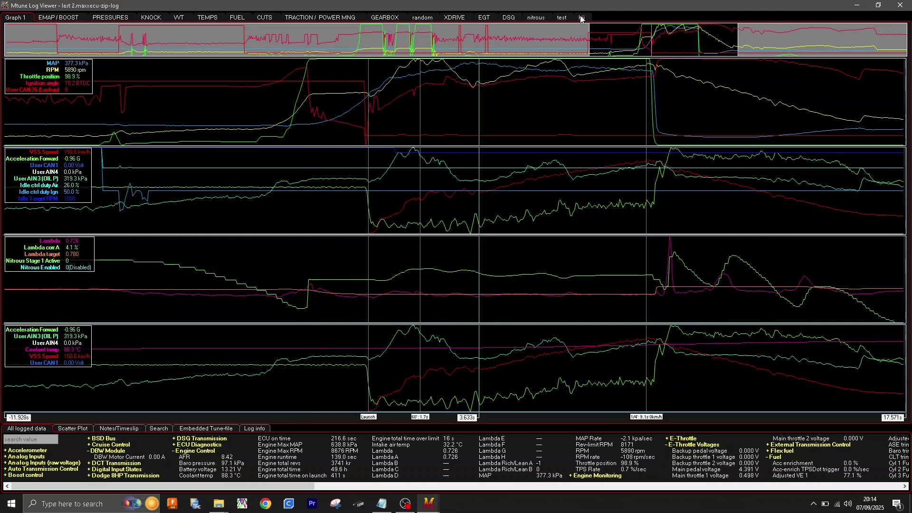
- Add the Trigger counter channel from the Trigger group to the lower plot of the hii graph page
click(581, 19)
drag(433, 181, 246, 292)
right_click(246, 293)
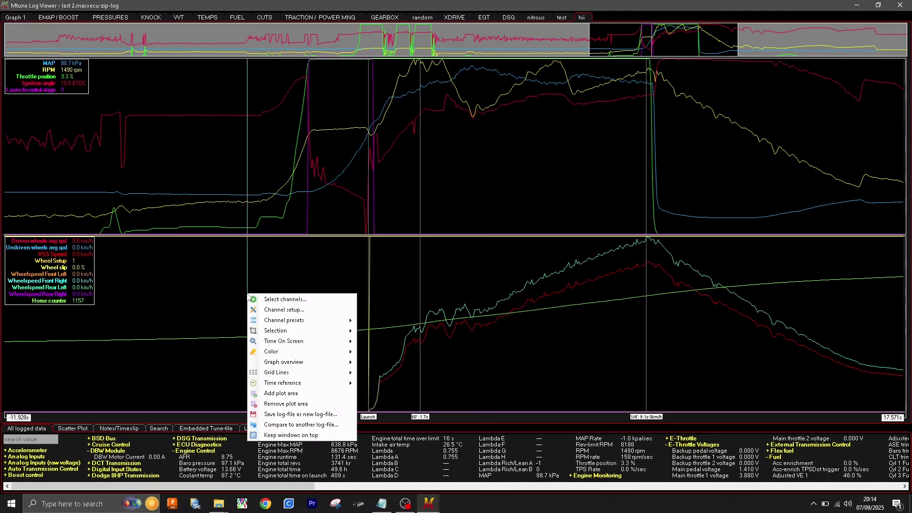
click(262, 300)
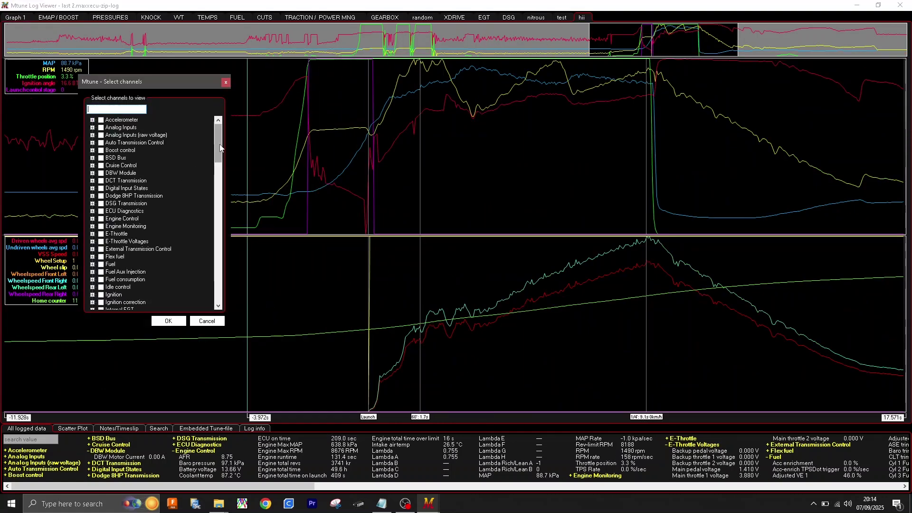
drag(220, 148, 217, 170)
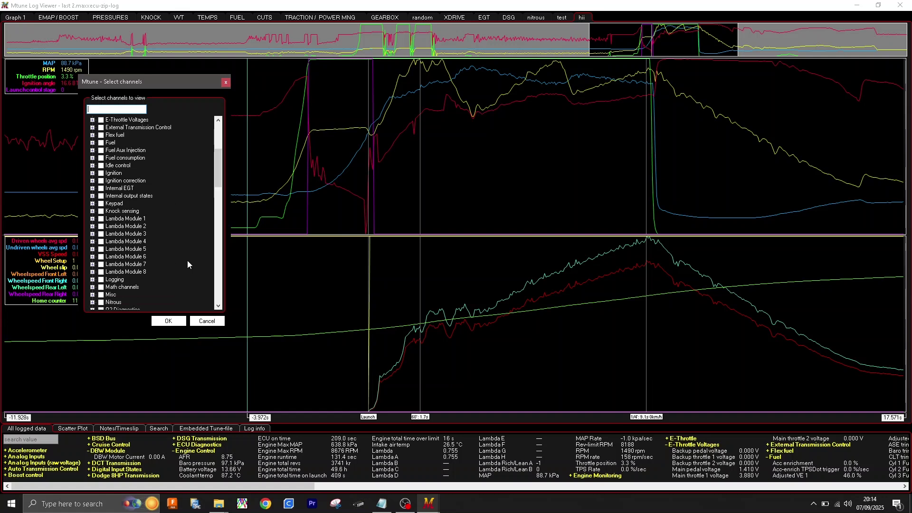
drag(218, 171, 212, 280)
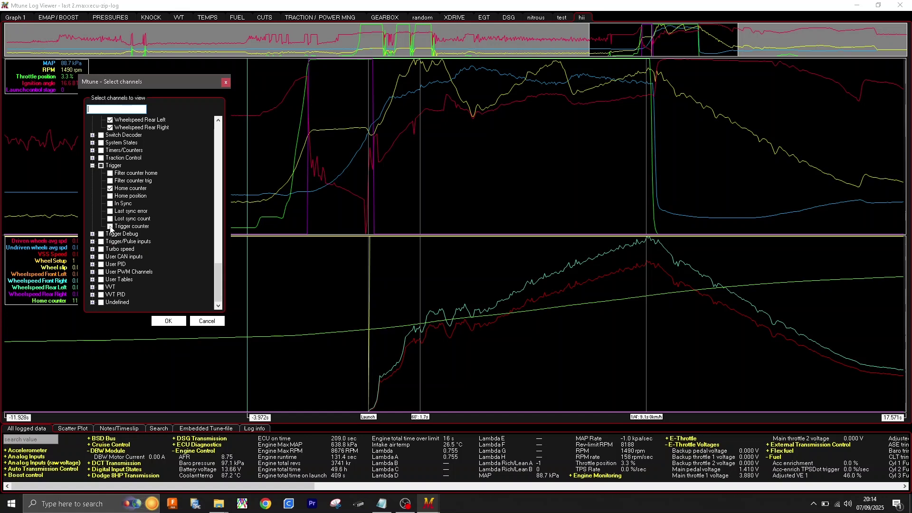
click(168, 321)
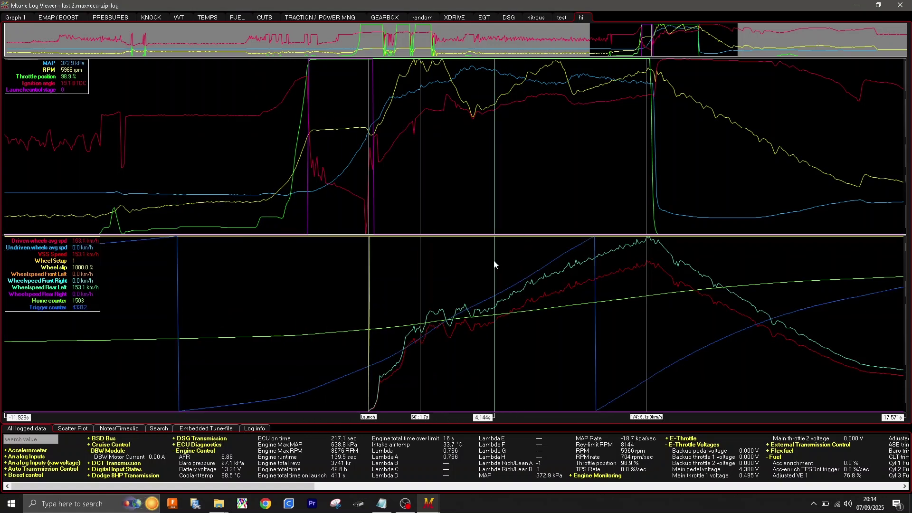
right_click(306, 275)
click(328, 281)
drag(229, 155, 237, 134)
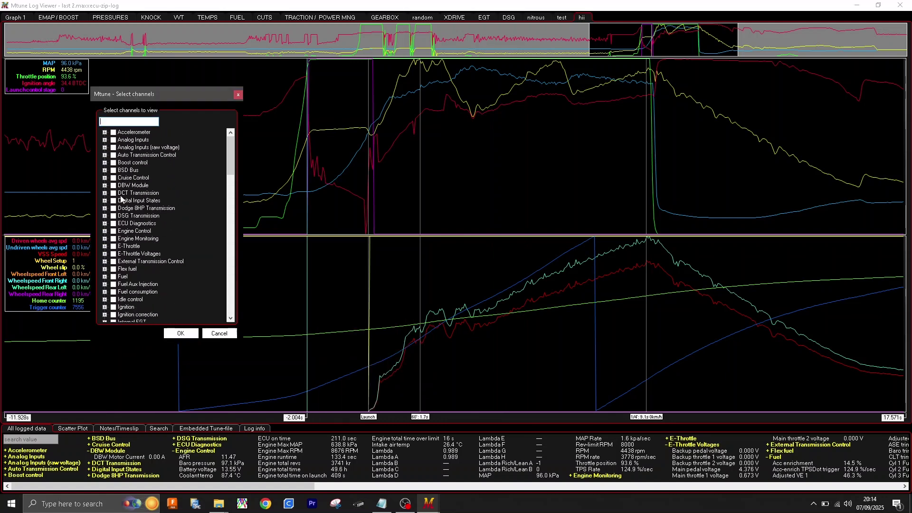
click(238, 95)
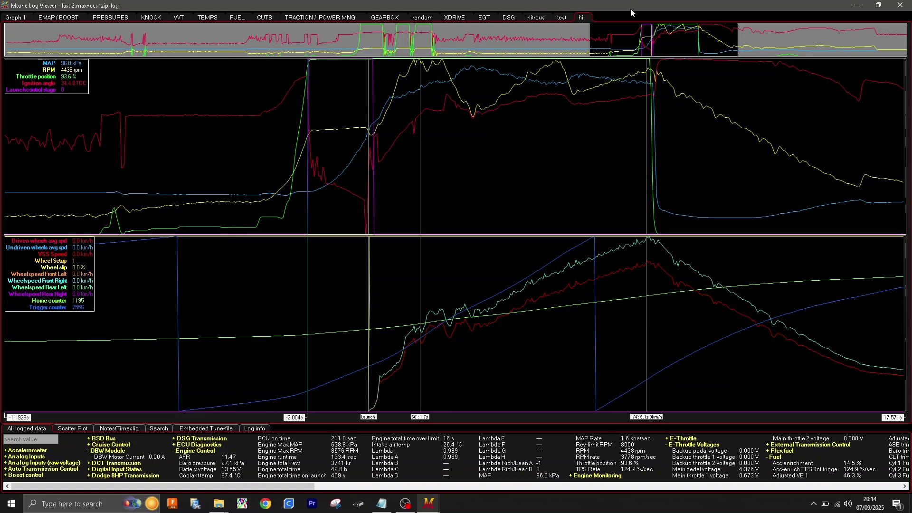
- Shift the visible range earlier and look through the Graph 1, EMAP / BOOST, PRESSURES, KNOCK, TEMPS, FUEL, VVT and TRACTION / POWER MNG pages
drag(633, 29, 609, 29)
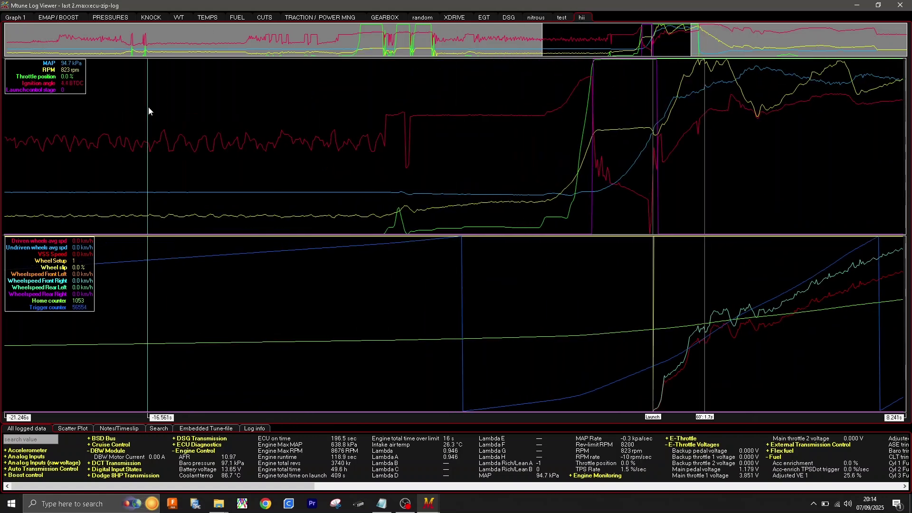
click(18, 21)
click(67, 19)
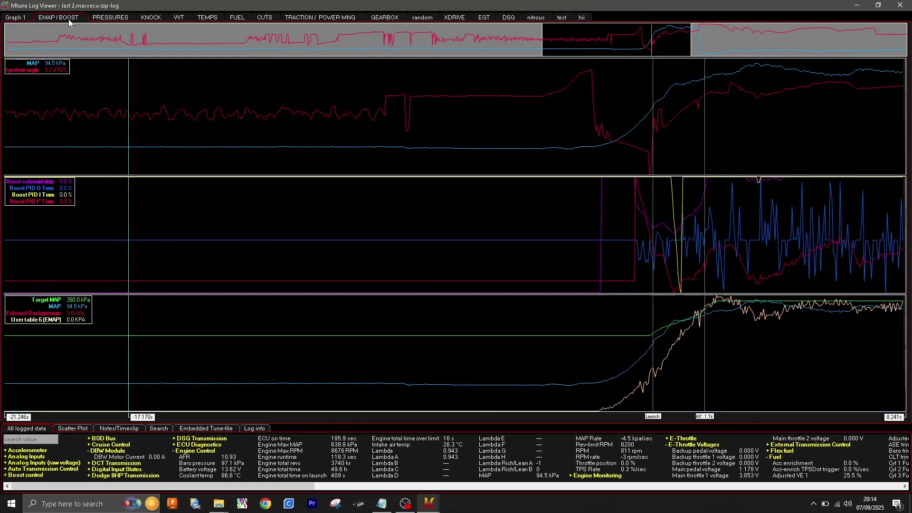
click(118, 19)
click(160, 19)
click(209, 19)
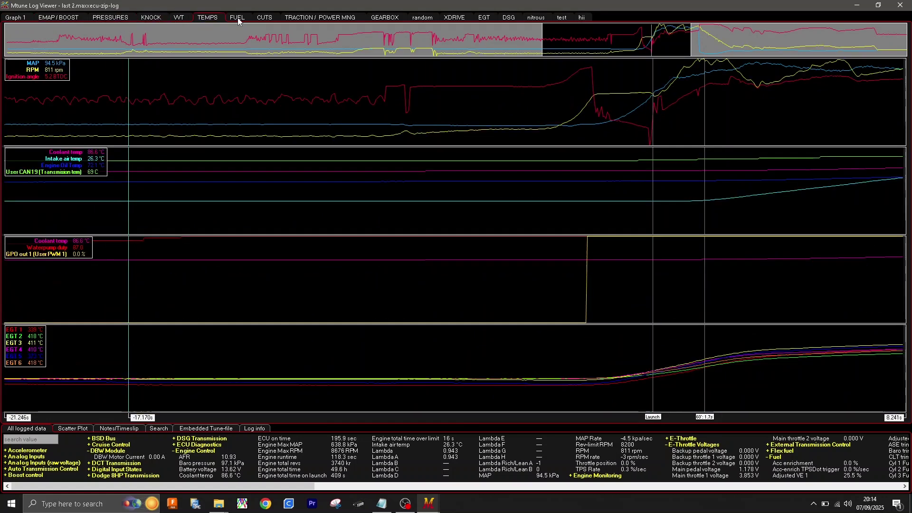
click(238, 19)
click(168, 19)
click(187, 19)
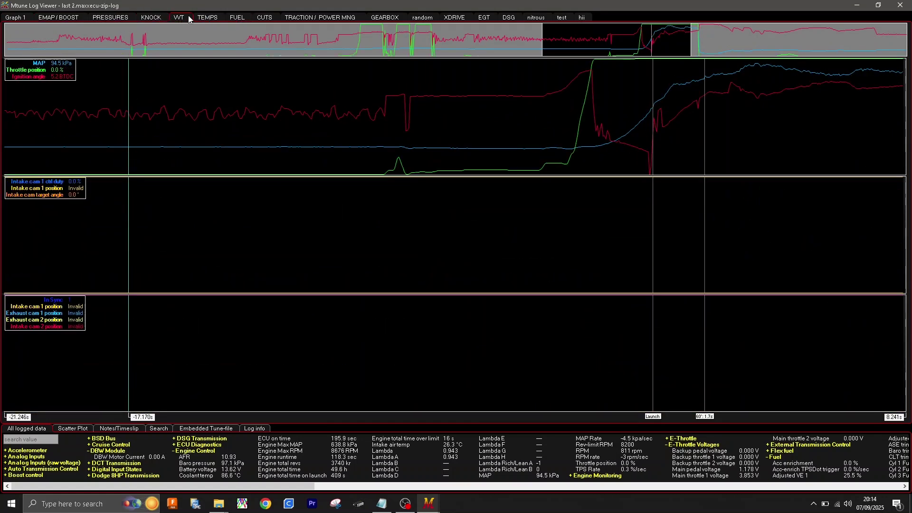
click(312, 18)
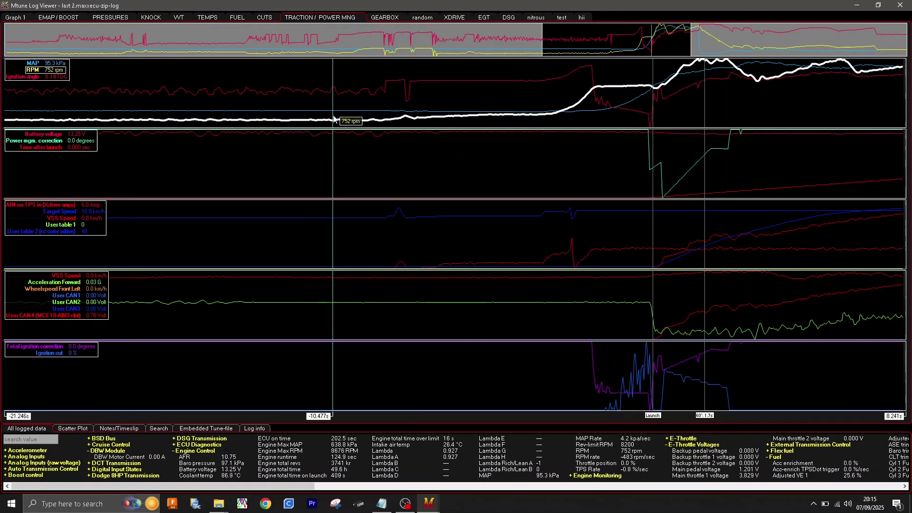
- Add a new graph page named test and display it
right_click(599, 19)
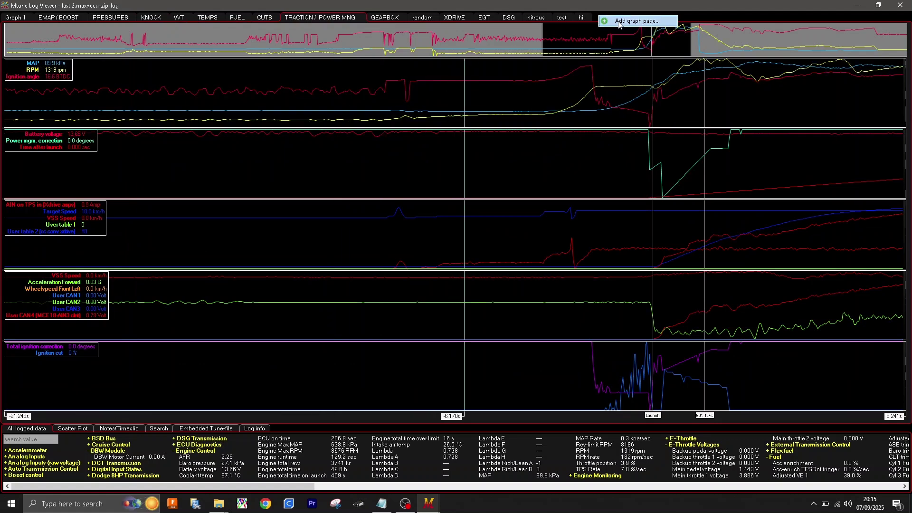
click(619, 23)
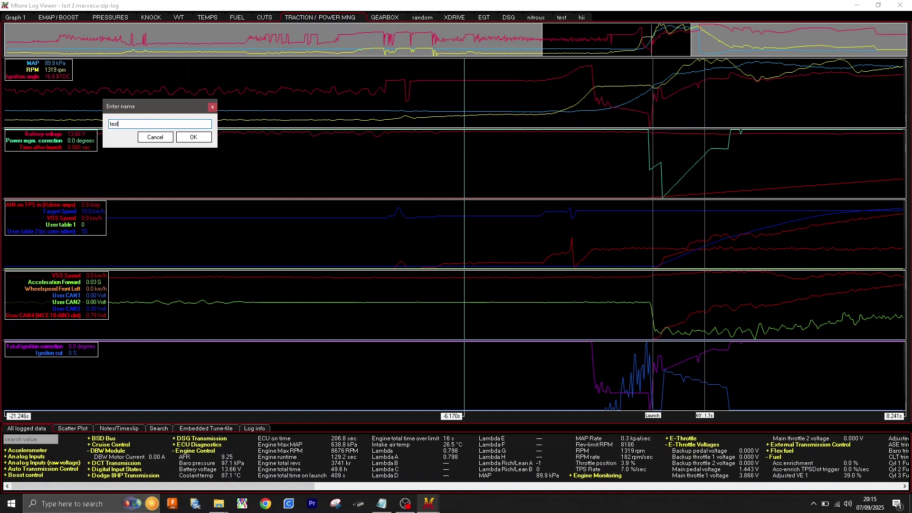
click(196, 137)
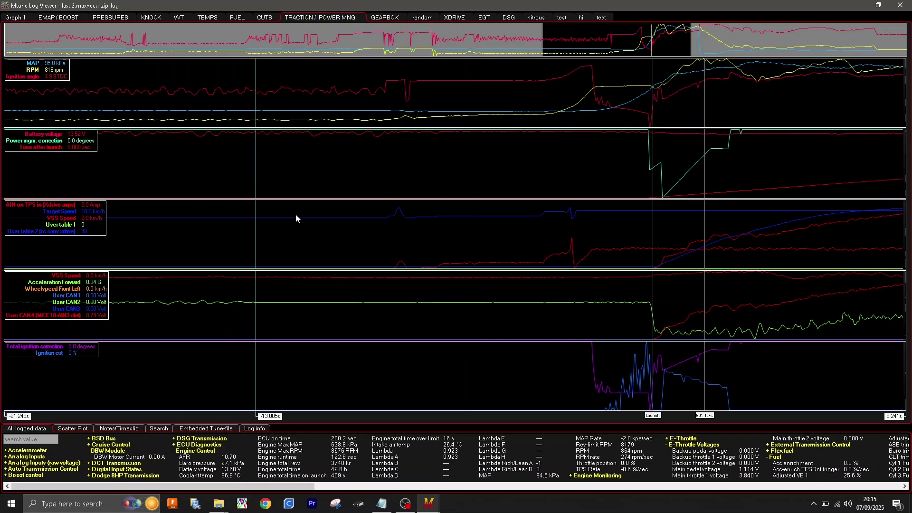
click(600, 18)
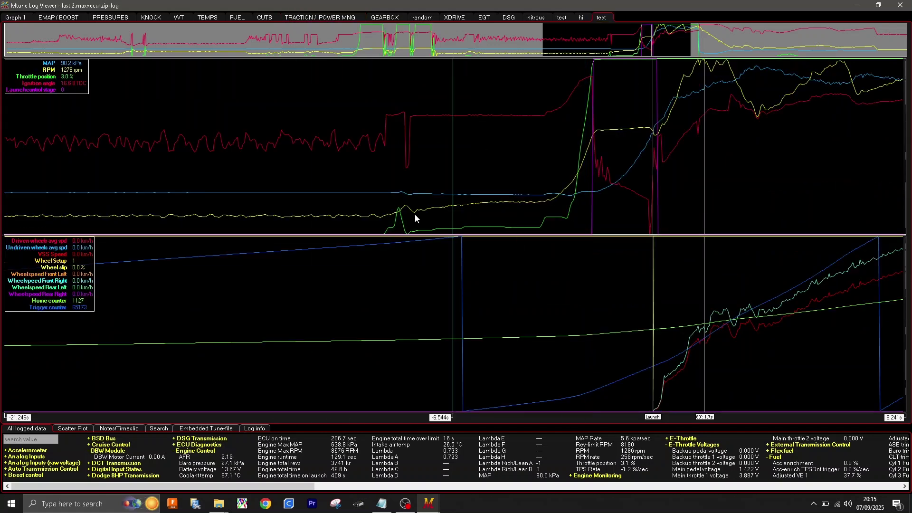
- Remove the lower plot area from the new test page and add two empty plot areas
right_click(326, 317)
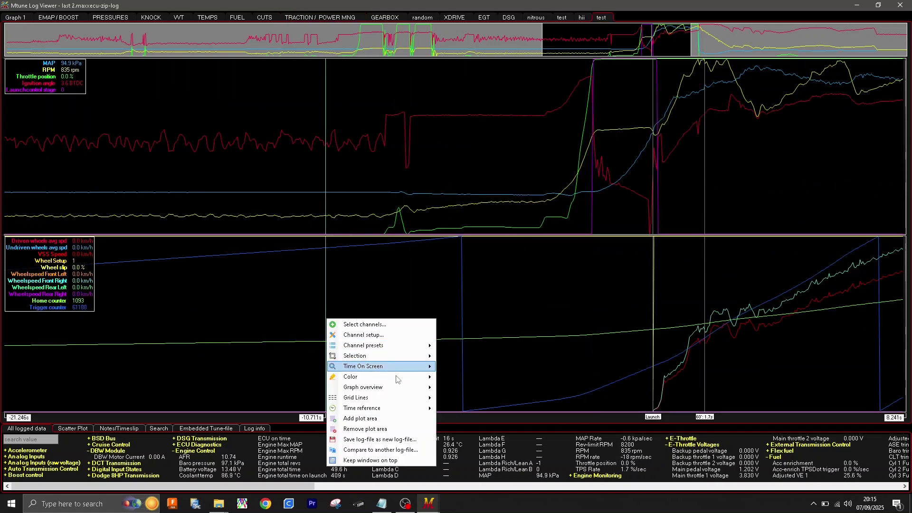
click(374, 428)
right_click(449, 264)
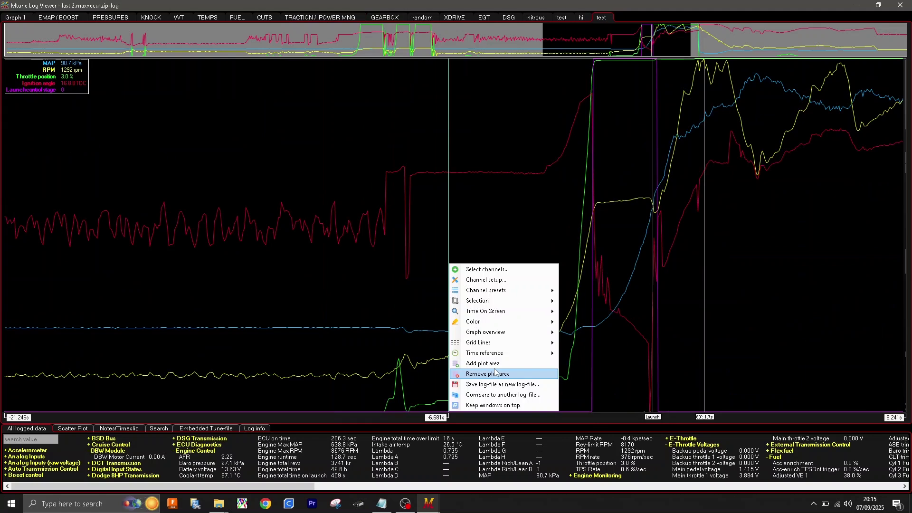
click(481, 363)
right_click(407, 300)
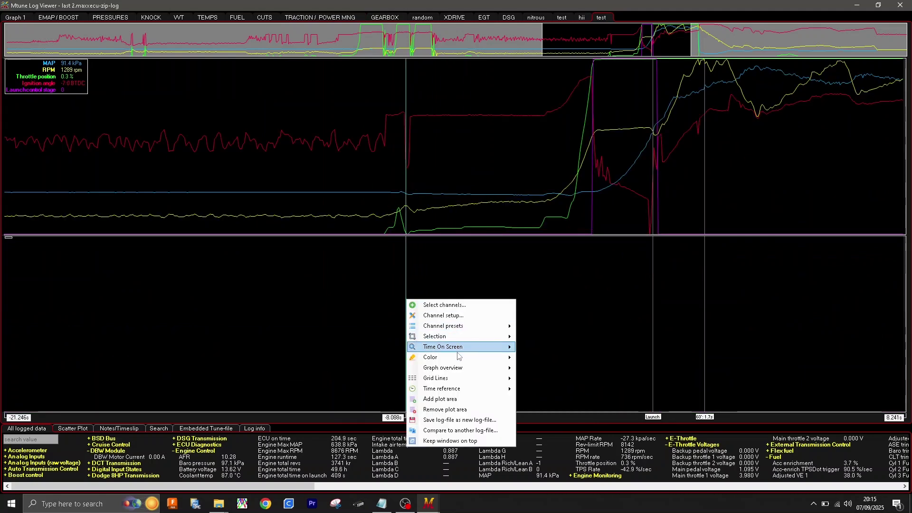
click(459, 400)
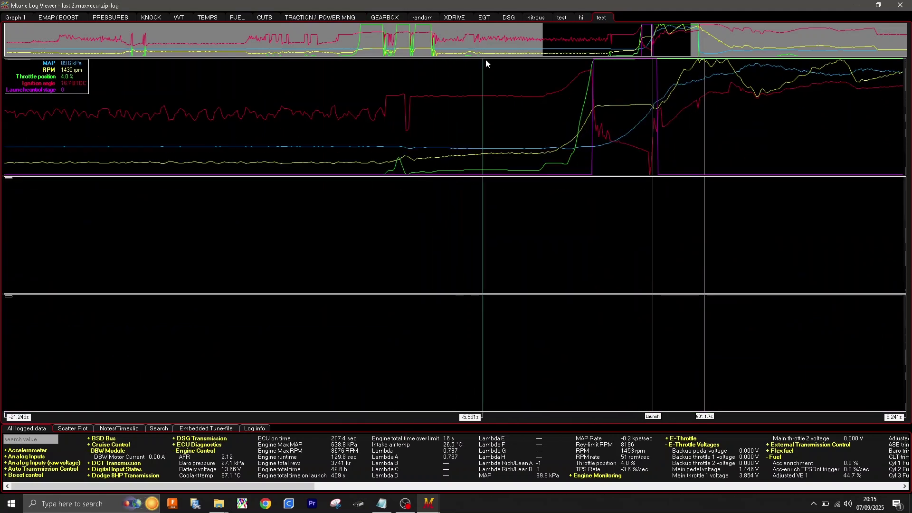
- Look through the DSG, EGT, XDRIVE, random, GEARBOX and TRACTION / POWER MNG graph pages
click(508, 19)
click(478, 18)
click(454, 18)
click(421, 18)
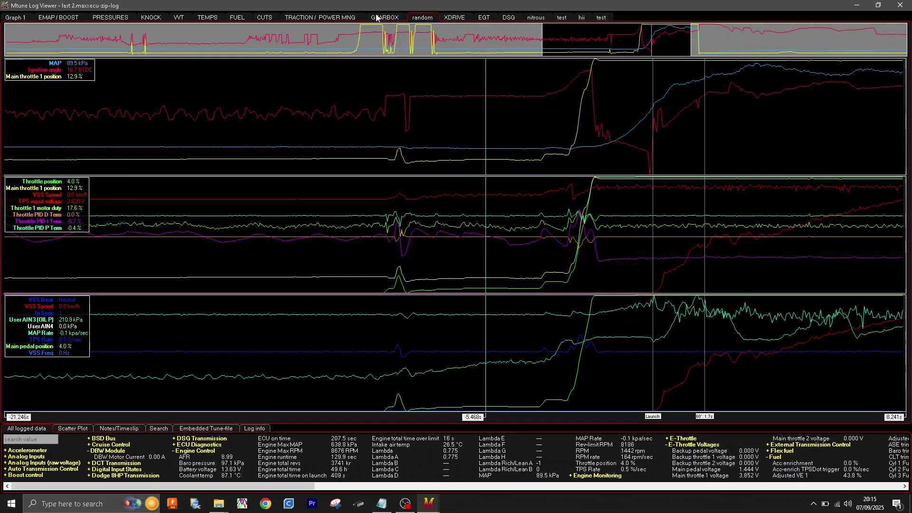
click(384, 18)
click(345, 18)
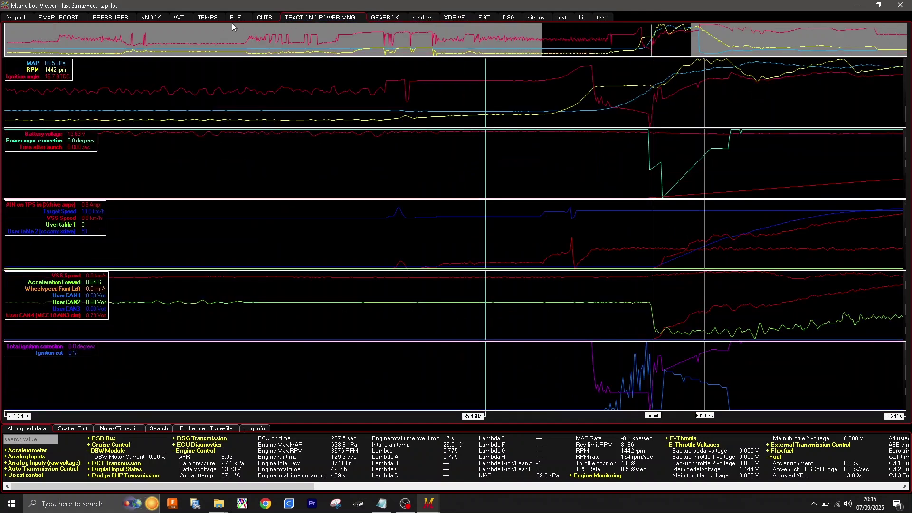
- Frame the run from about -16.3 s to 13.2 s and examine MAP against target and exhaust backpressure on the EMAP / BOOST page
drag(638, 43, 641, 43)
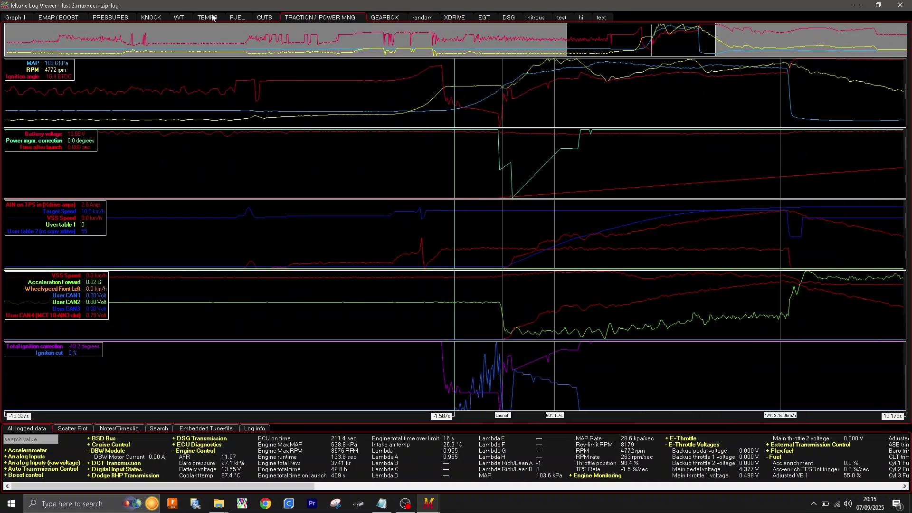
click(20, 18)
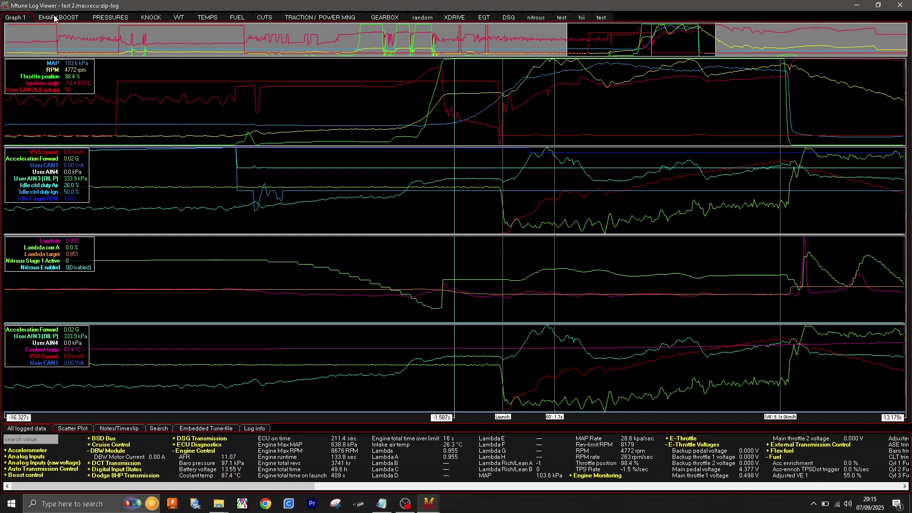
click(55, 18)
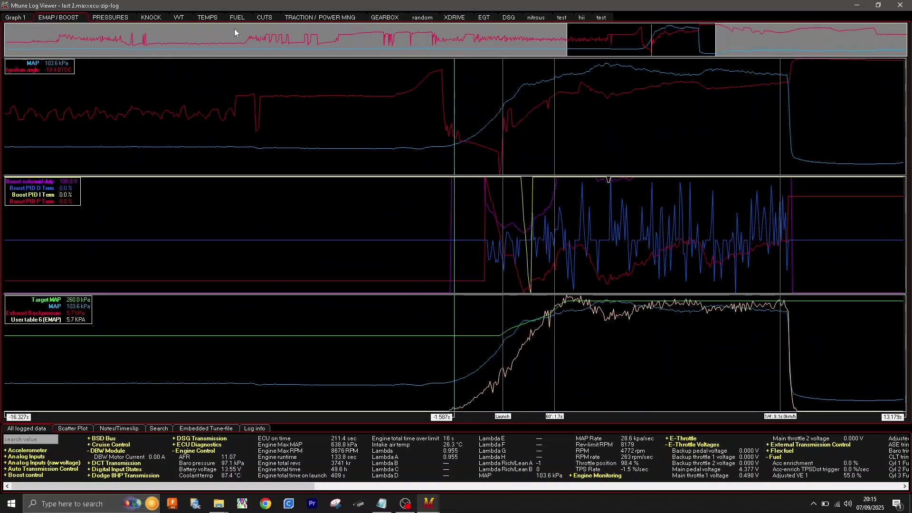
mouse_move(612, 69)
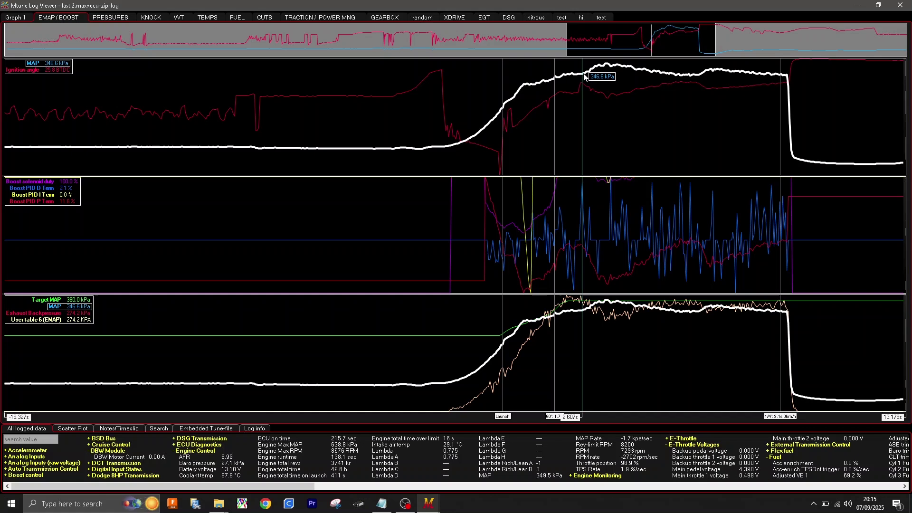
click(609, 66)
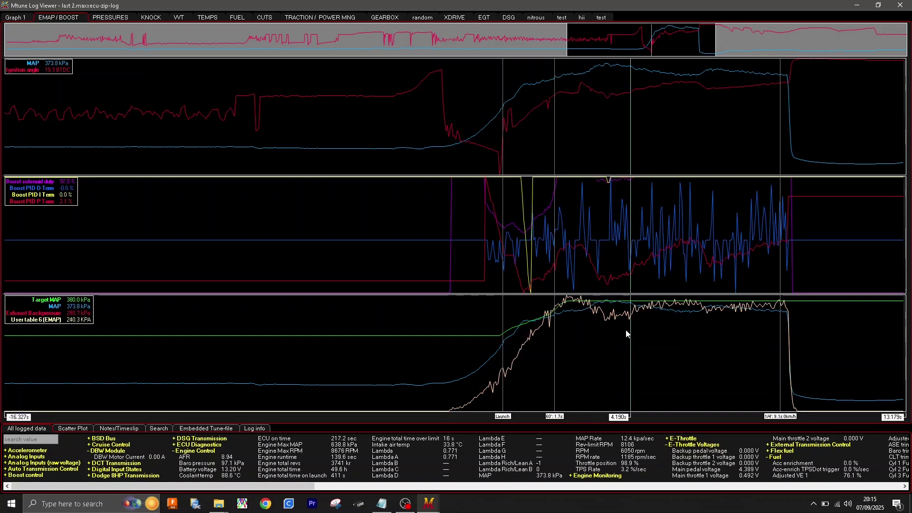
click(449, 257)
- Examine the fuel pressure and User table 4 traces after launch on the PRESSURES page
click(110, 17)
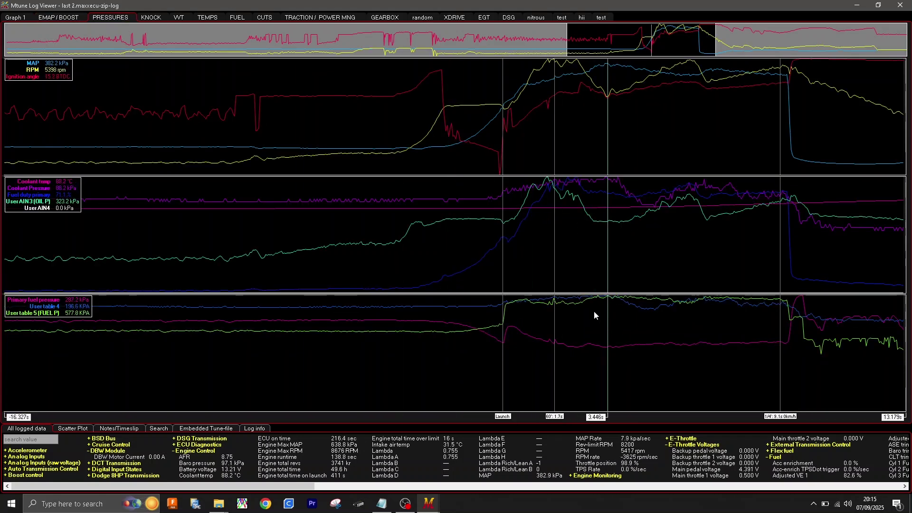
click(583, 299)
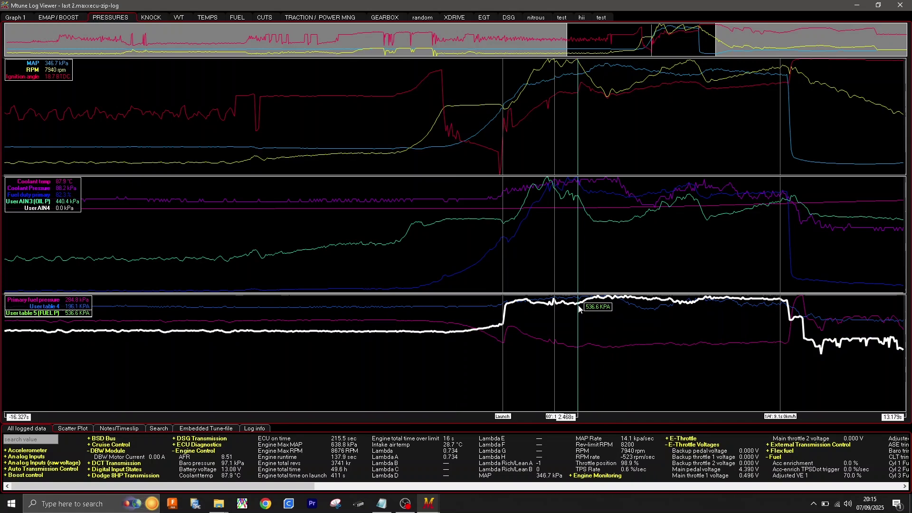
click(586, 304)
click(603, 299)
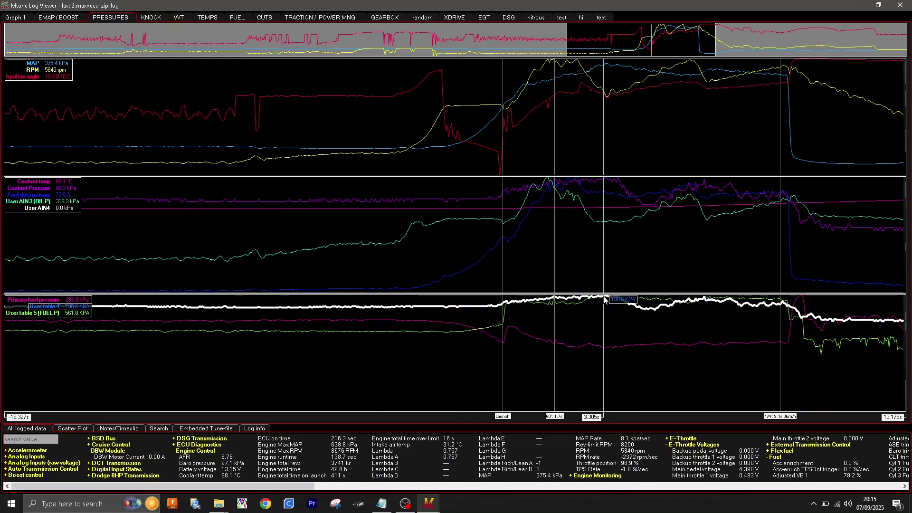
- Check the speed, acceleration, oil pressure and lambda traces during the run on the Graph 1 page
click(266, 63)
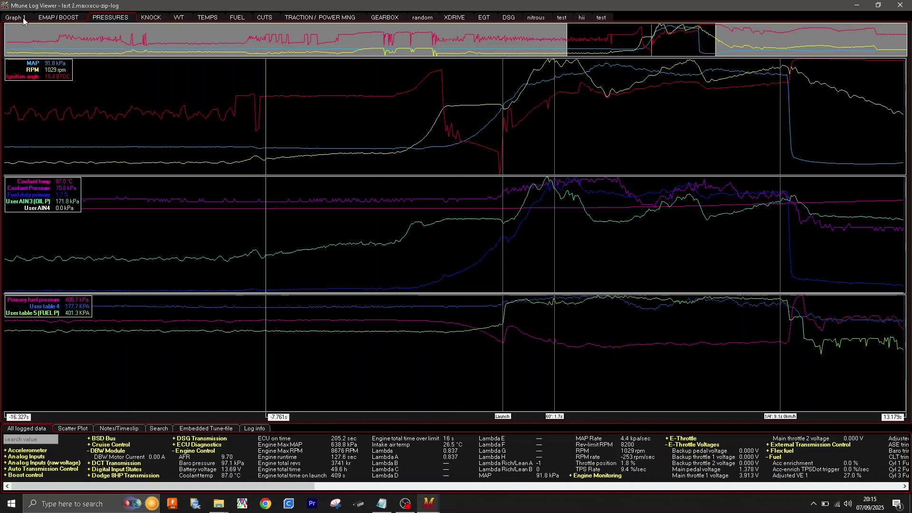
click(22, 18)
click(703, 266)
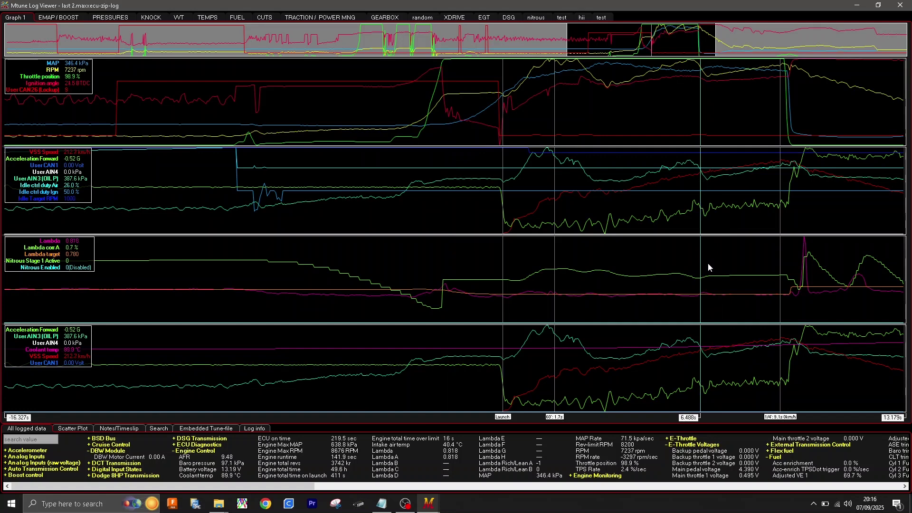
click(564, 208)
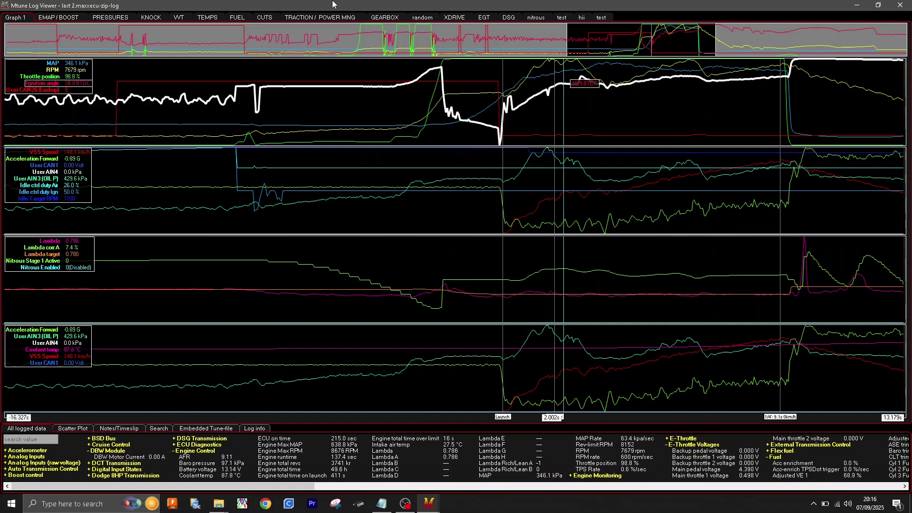
- Examine exhaust backpressure against MAP and Target MAP after launch on the EMAP / BOOST page
click(59, 17)
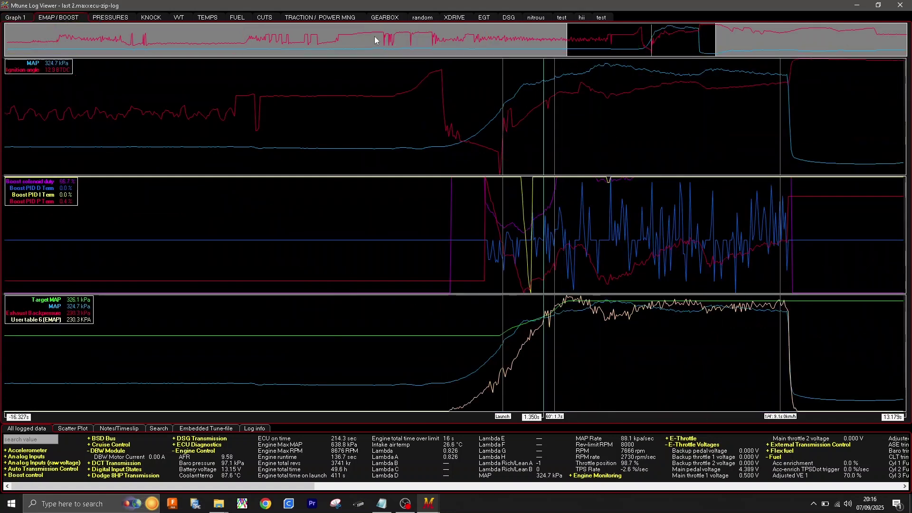
click(371, 238)
drag(446, 315, 609, 364)
right_click(610, 368)
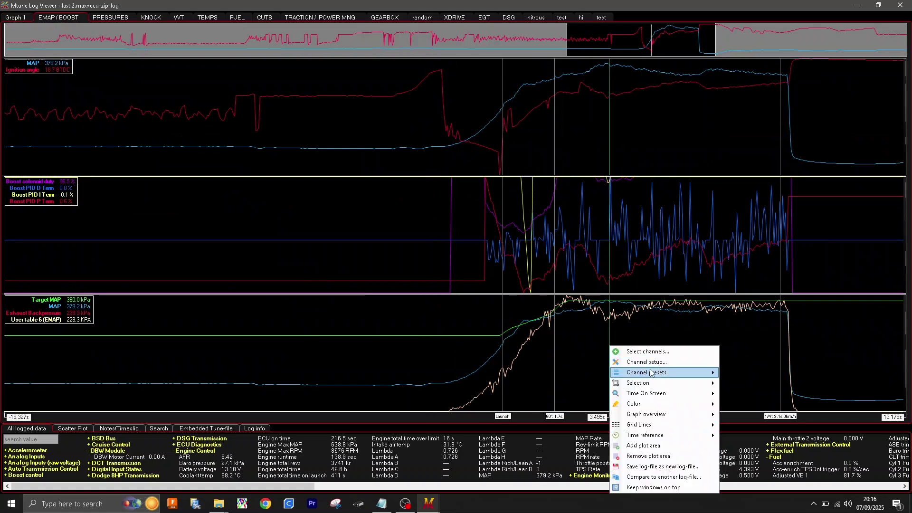
click(585, 327)
click(586, 328)
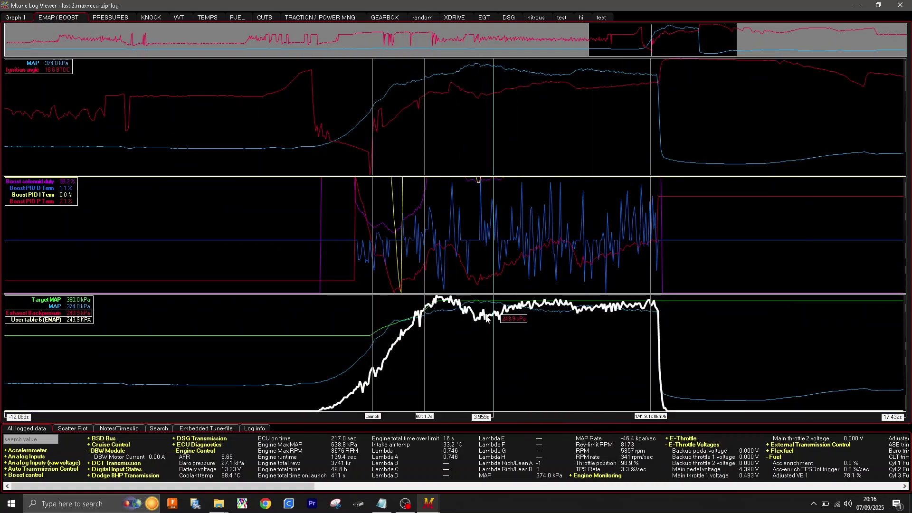
click(513, 316)
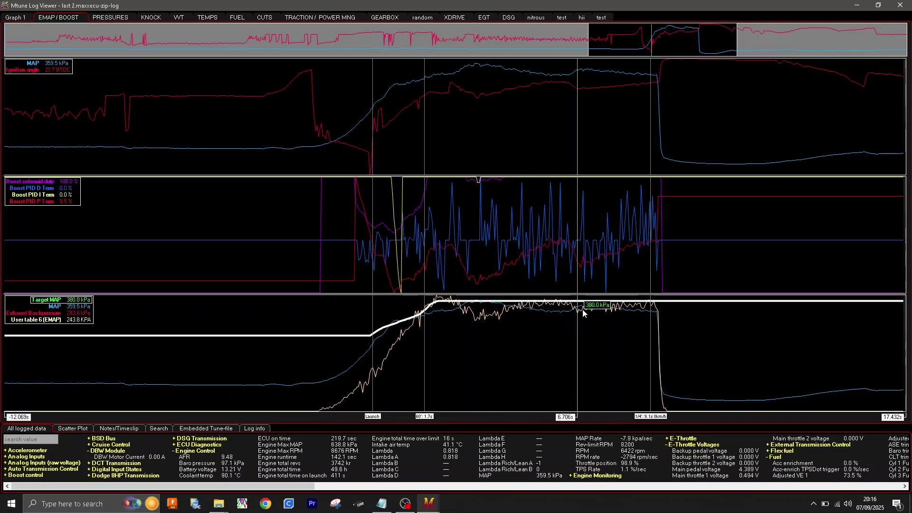
- Remove the User table 6 (EMAP) and Exhaust Backpressure channels from the Target MAP plot area
right_click(497, 343)
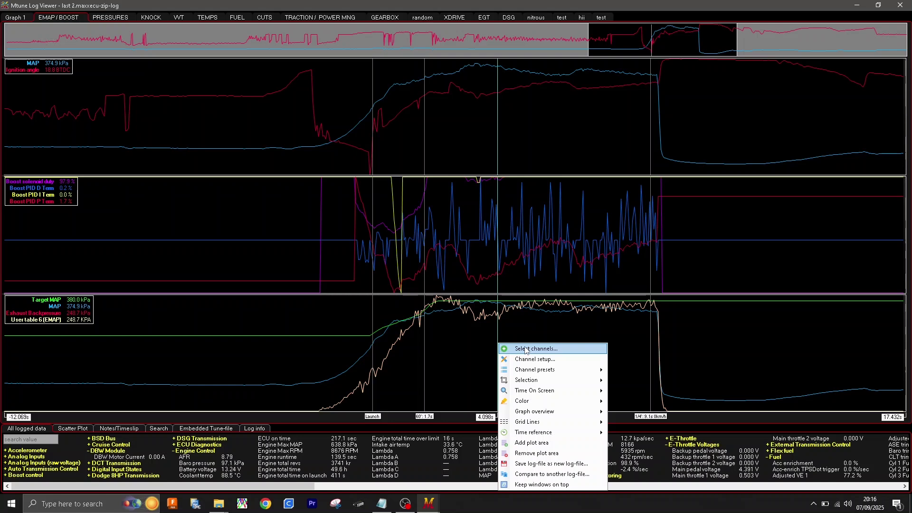
click(525, 349)
text(u)
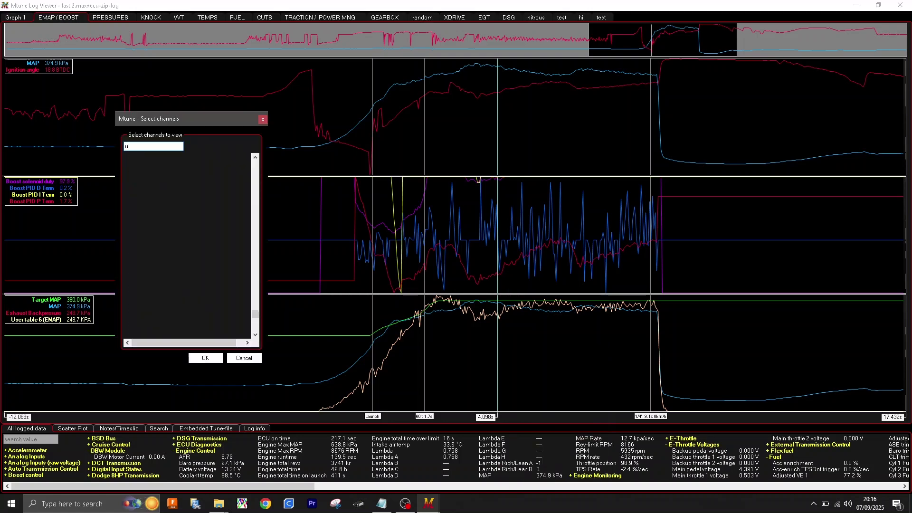
text(ser table)
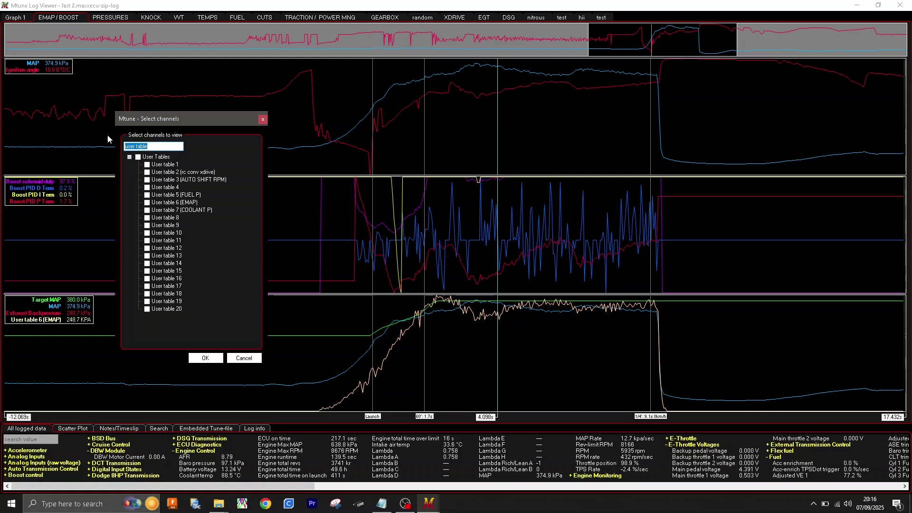
text(xa)
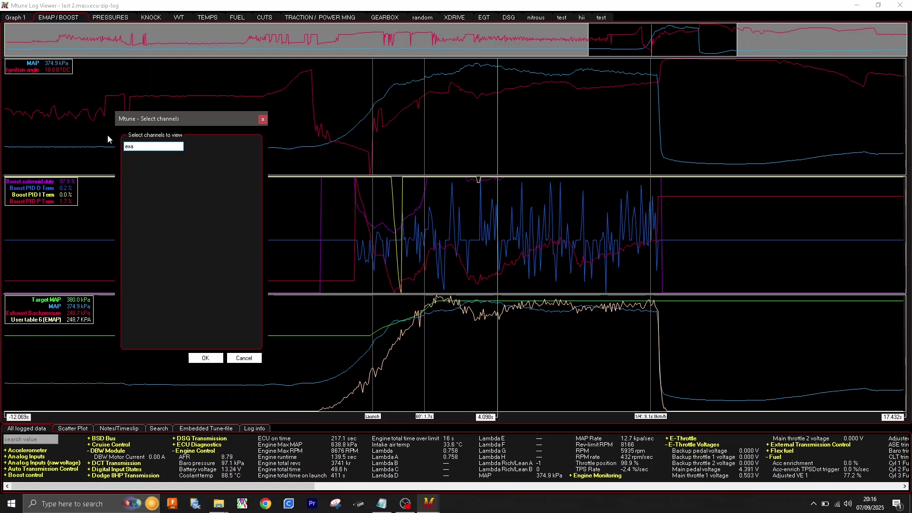
key(BackSpace)
text(hau)
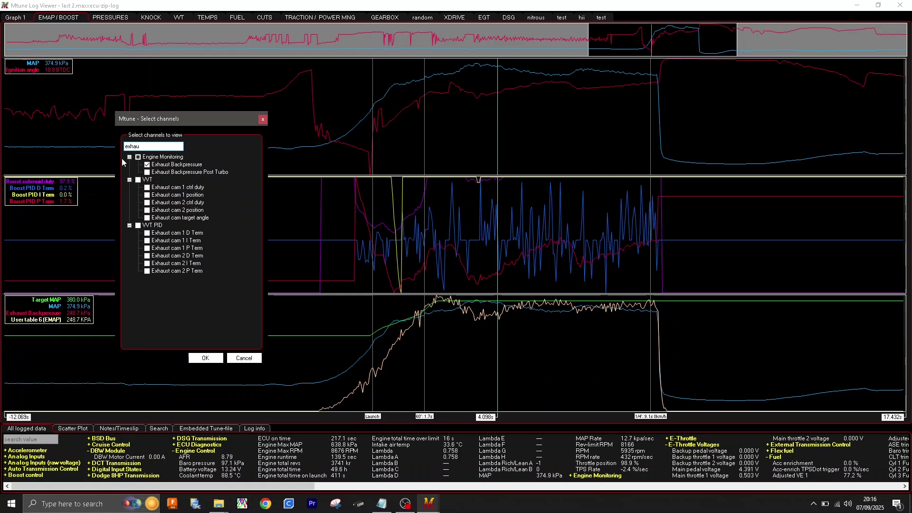
click(195, 358)
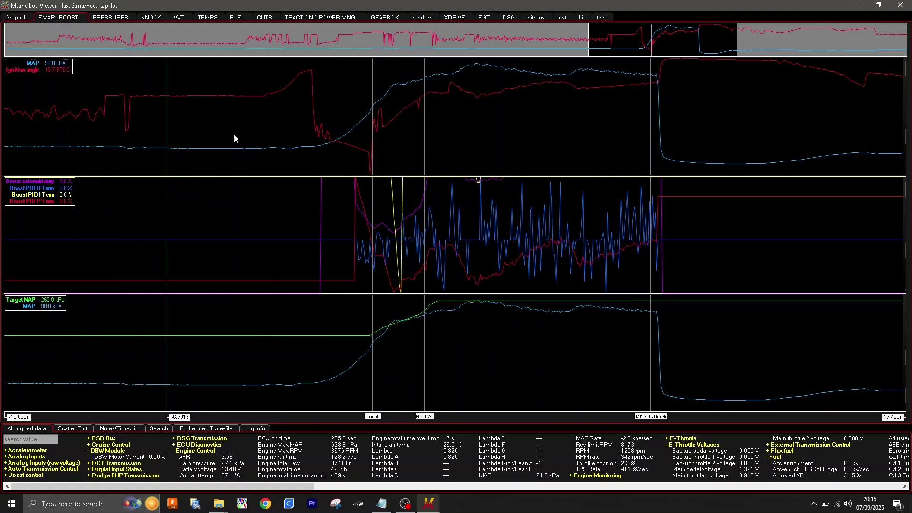
- Restore the log window to a smaller size over the boost target table and compare MAP with Target MAP around launch
mouse_move(454, 304)
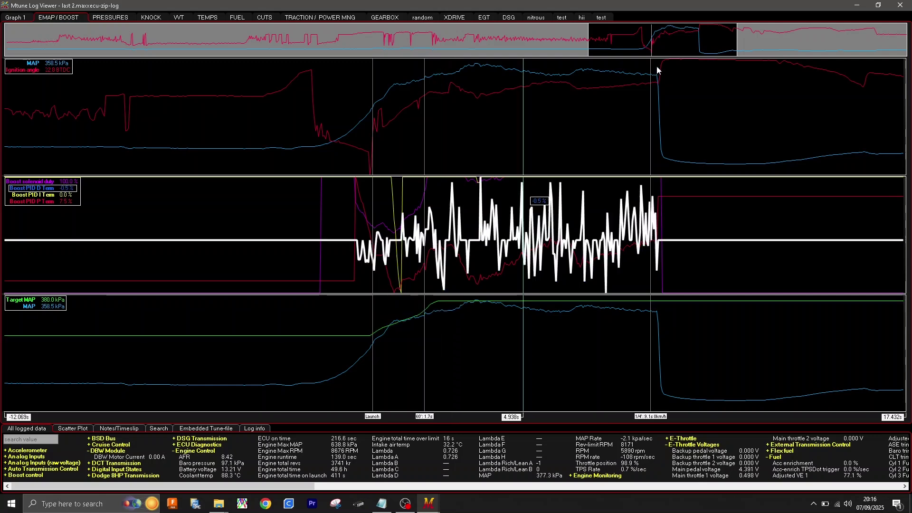
click(878, 5)
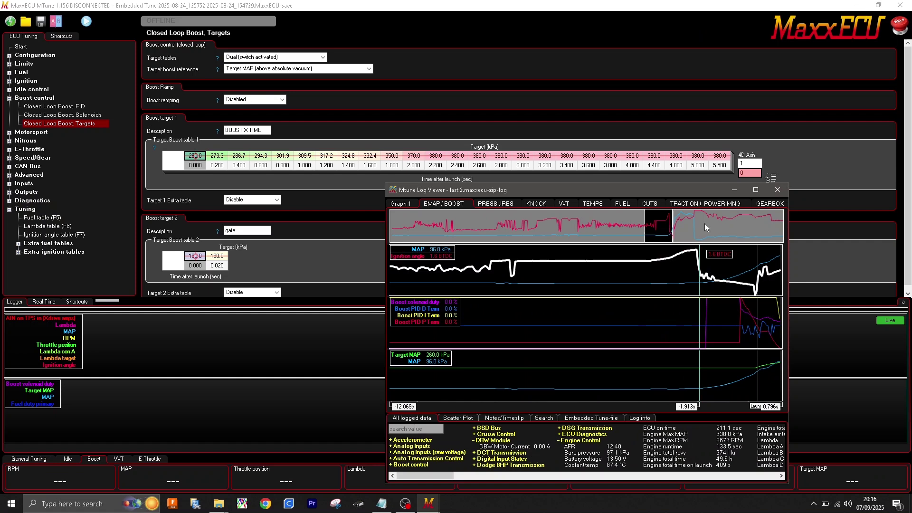
drag(657, 230, 675, 230)
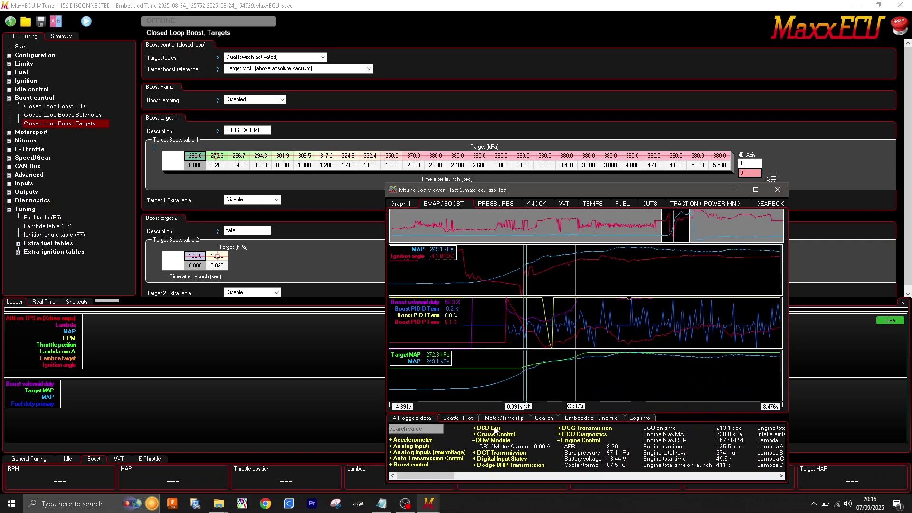
mouse_move(548, 364)
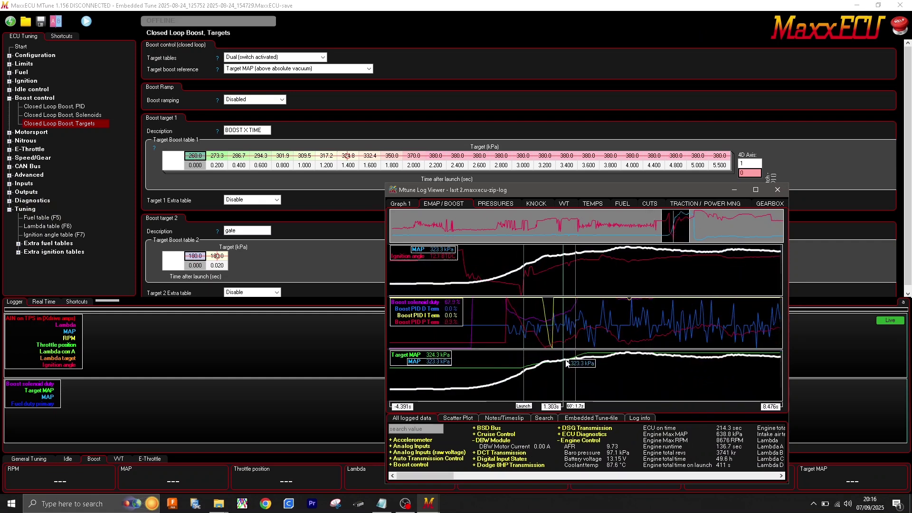
mouse_move(576, 358)
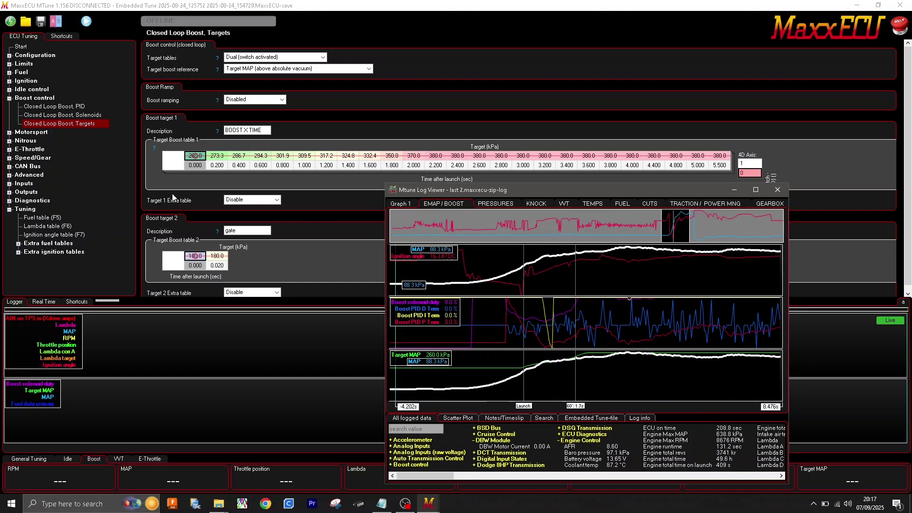
- Show the section graph of Target Boost table 1 and adjust the 1.200 s point to 317.6 kPa
click(168, 160)
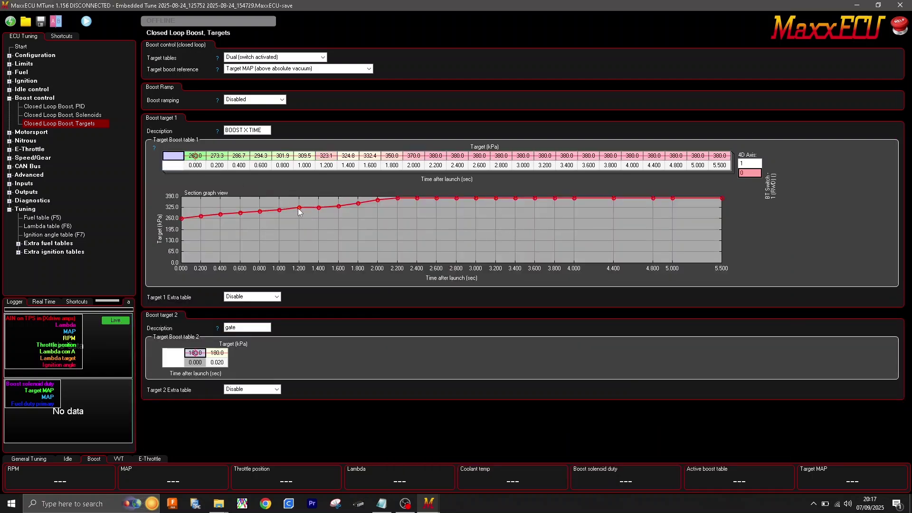
drag(299, 210, 298, 209)
click(178, 160)
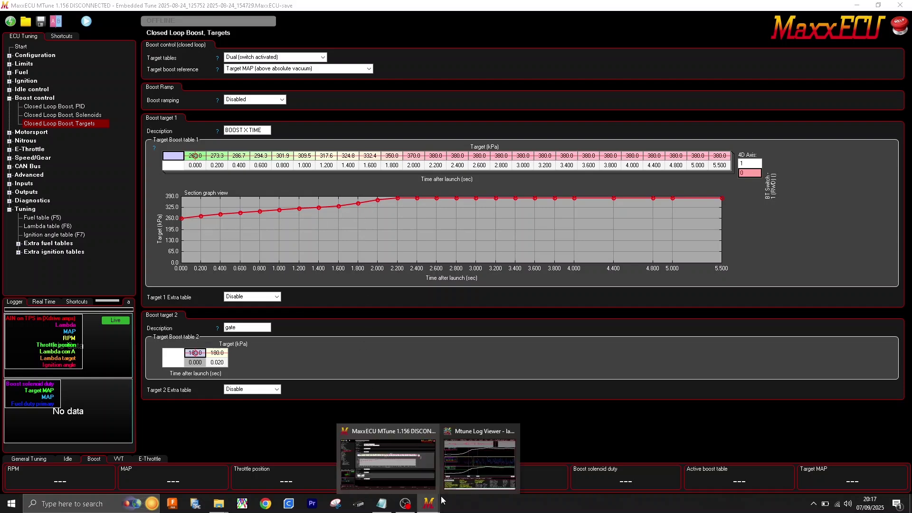
- Return to the Log Viewer at full size and examine MAP against Target MAP and the boost PID terms through the run
click(477, 461)
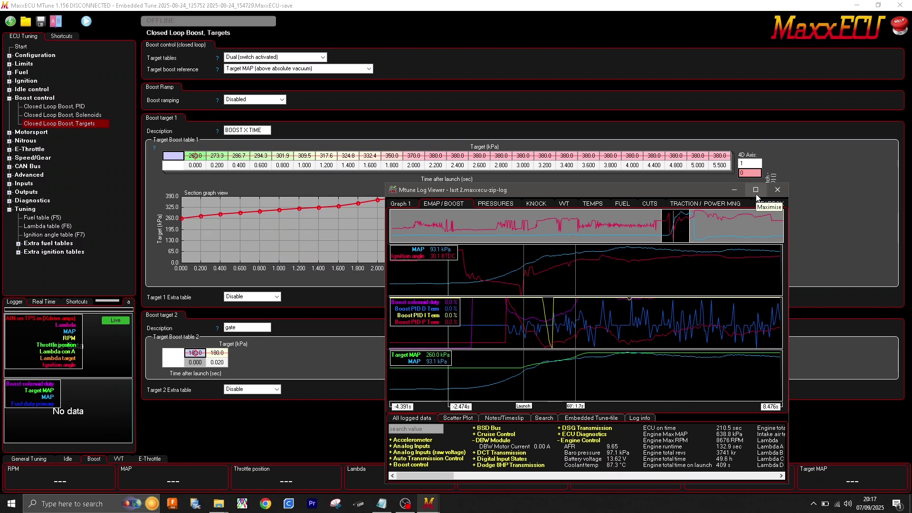
click(755, 192)
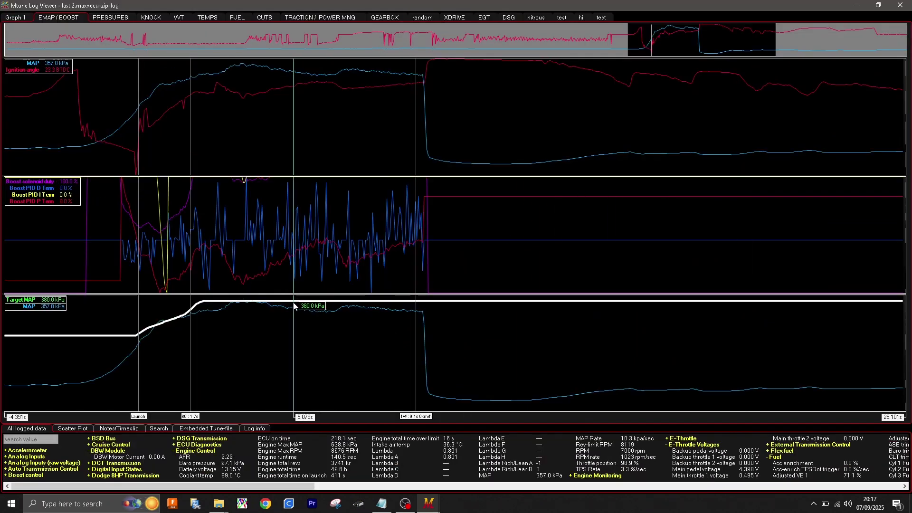
click(240, 310)
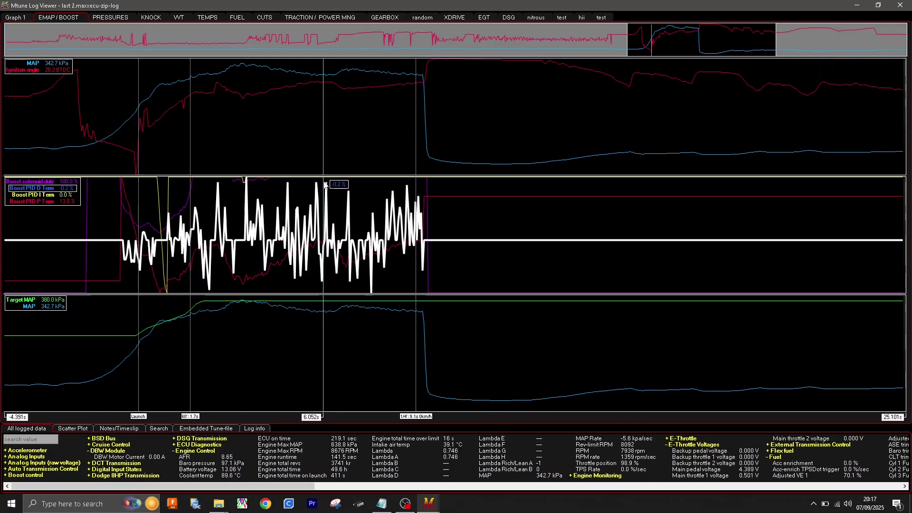
mouse_move(320, 319)
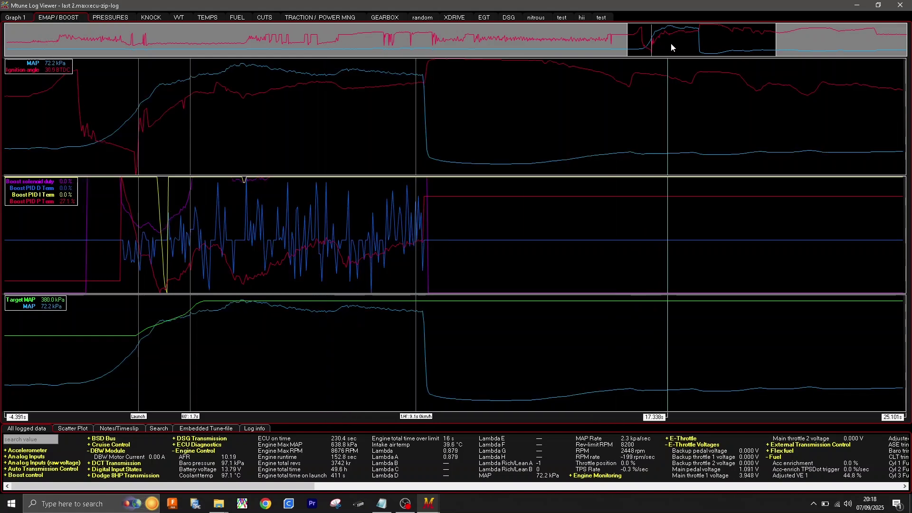
- Compare the low-load driving earlier in the log with the drag run on the EMAP / BOOST page
drag(671, 43, 380, 42)
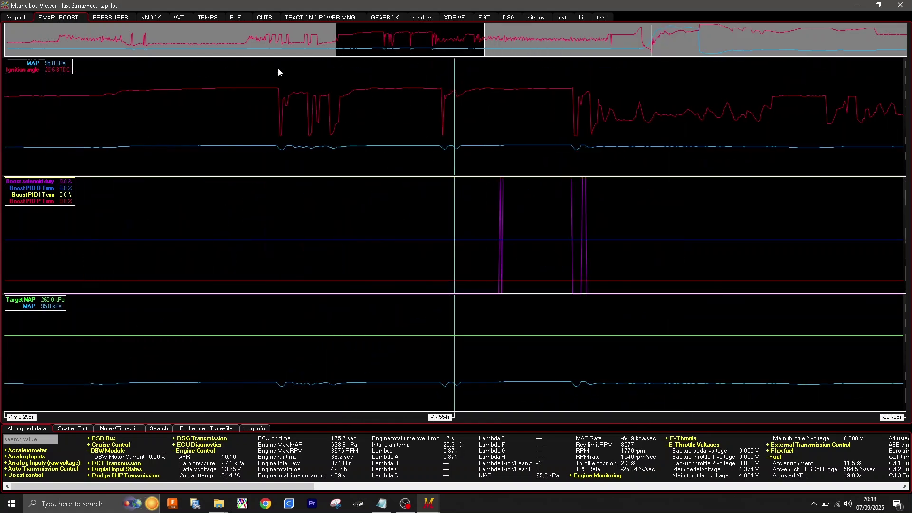
drag(278, 67, 672, 55)
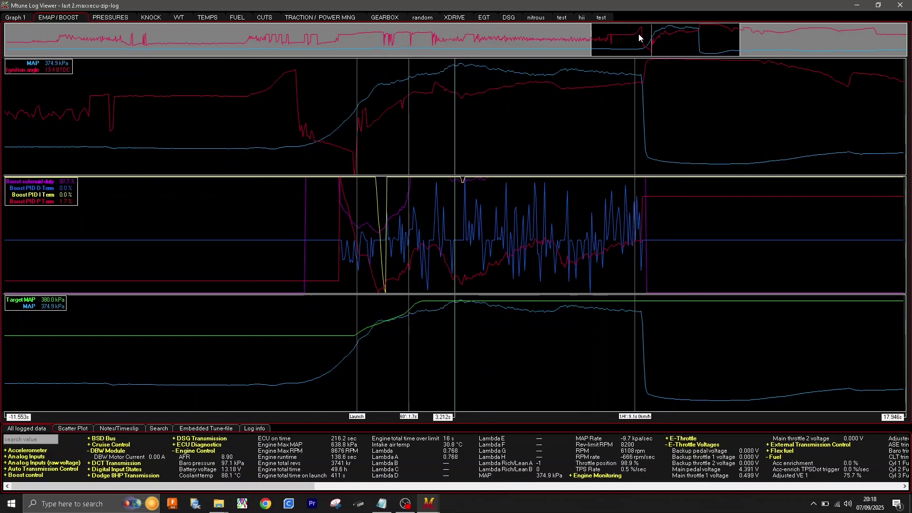
click(446, 37)
click(399, 46)
- Add the Lambda and Lambda target channels to the water pump plot area on the TEMPS page
click(216, 17)
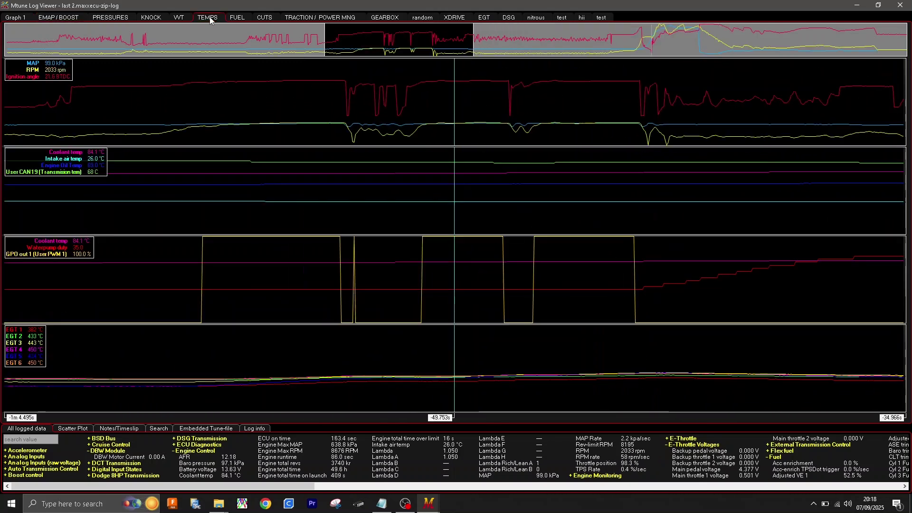
drag(401, 42, 666, 44)
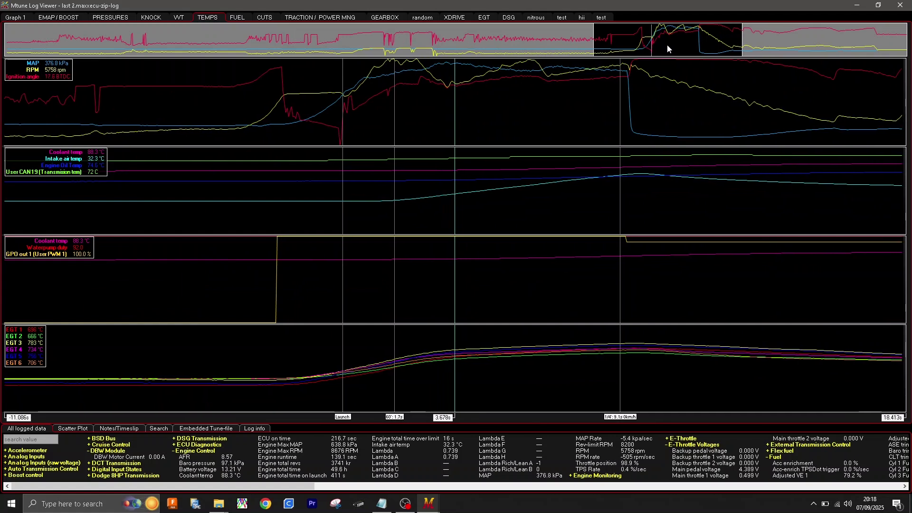
right_click(494, 291)
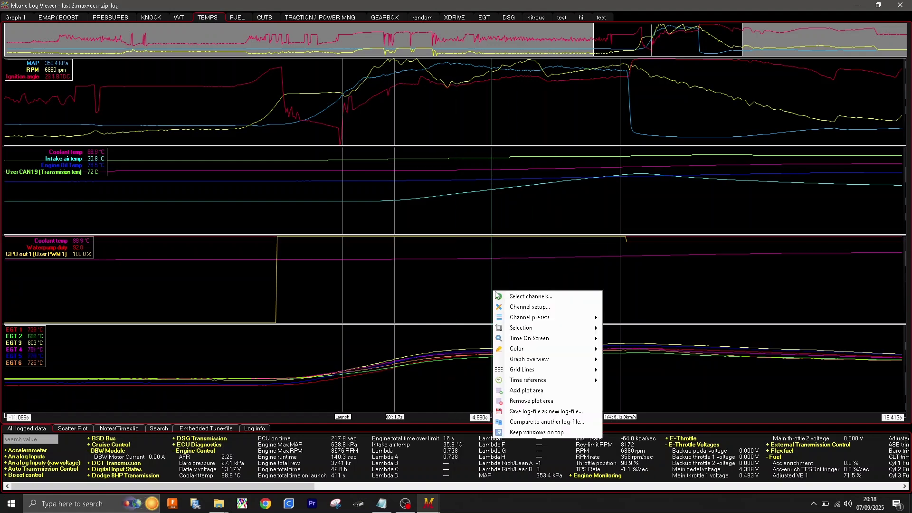
click(497, 295)
text(lambd)
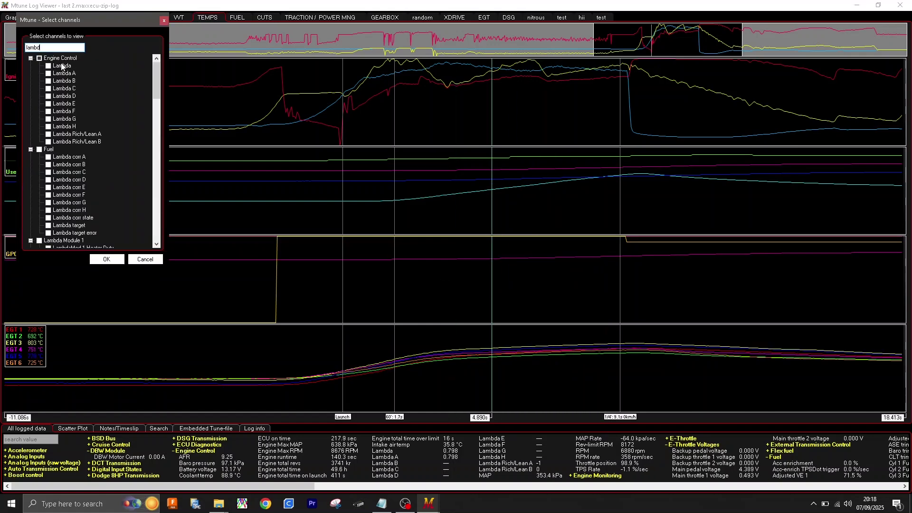
click(62, 66)
click(68, 225)
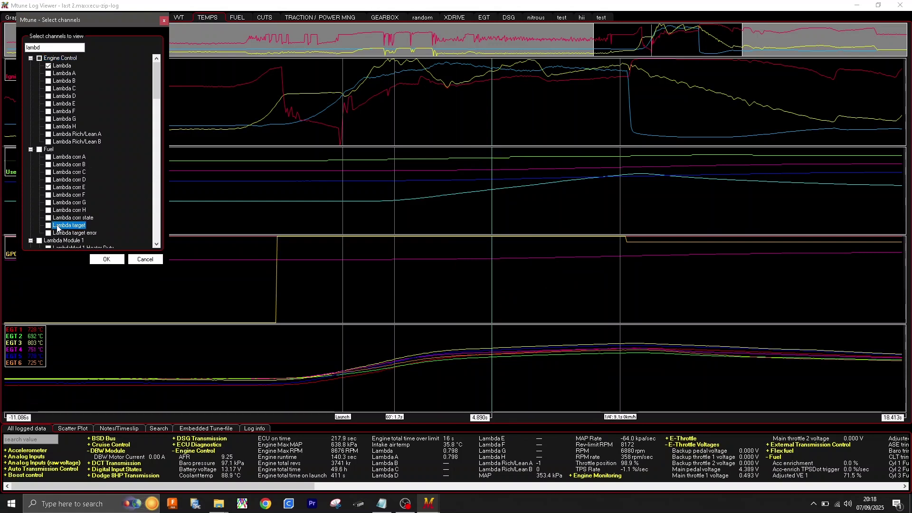
click(107, 258)
- Compare Lambda with Lambda target during the run and check the ignition angle trace on the TEMPS page
click(452, 296)
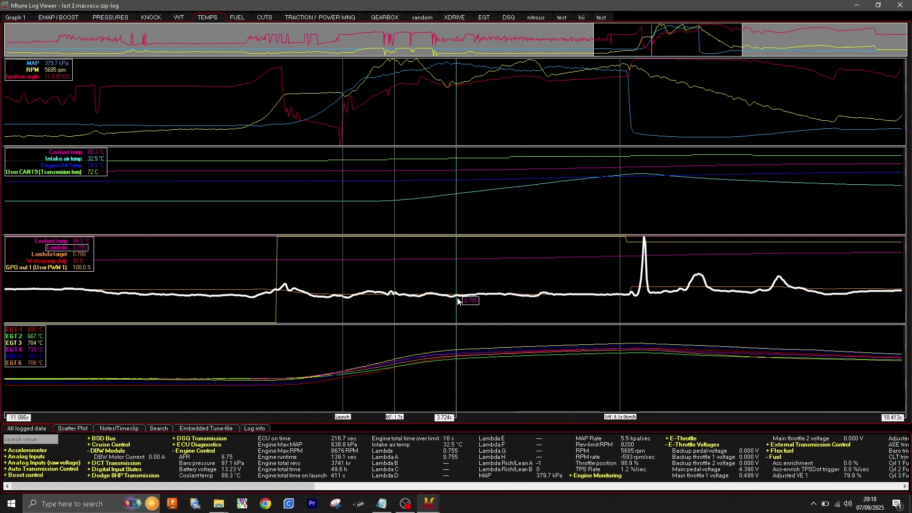
click(457, 296)
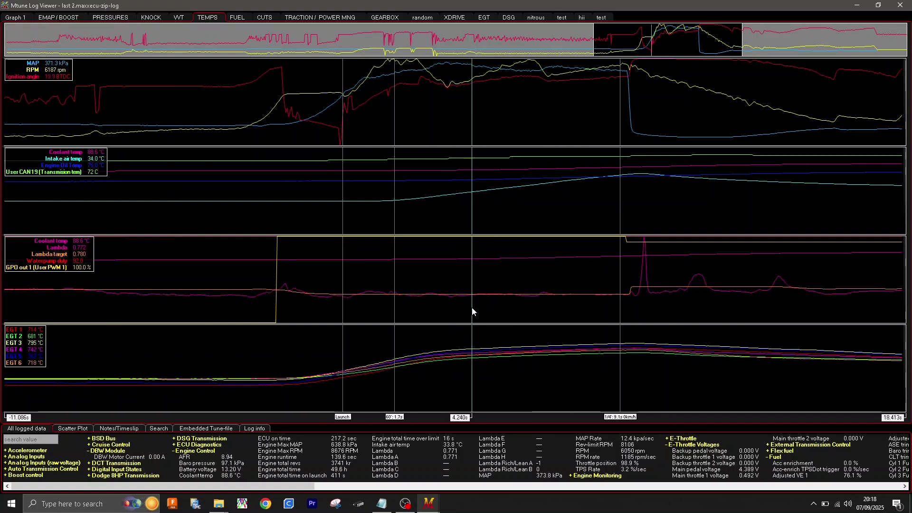
click(425, 297)
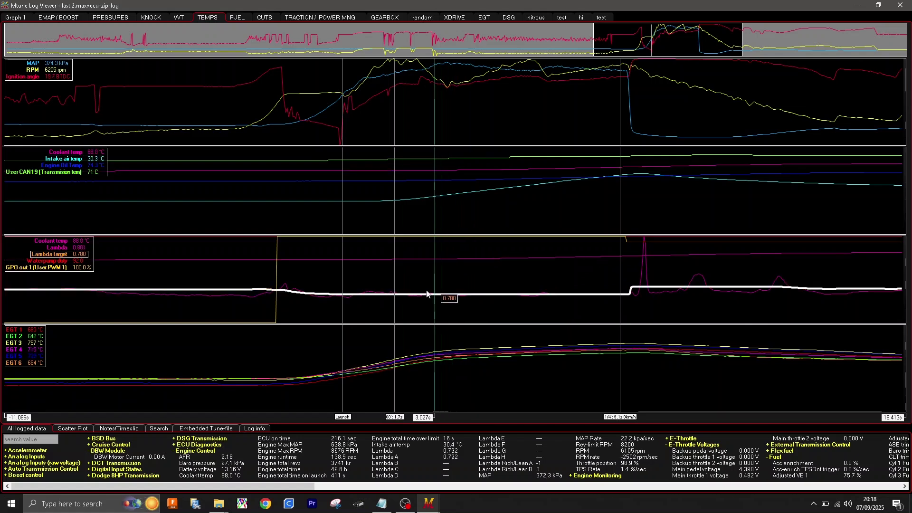
click(454, 113)
click(508, 82)
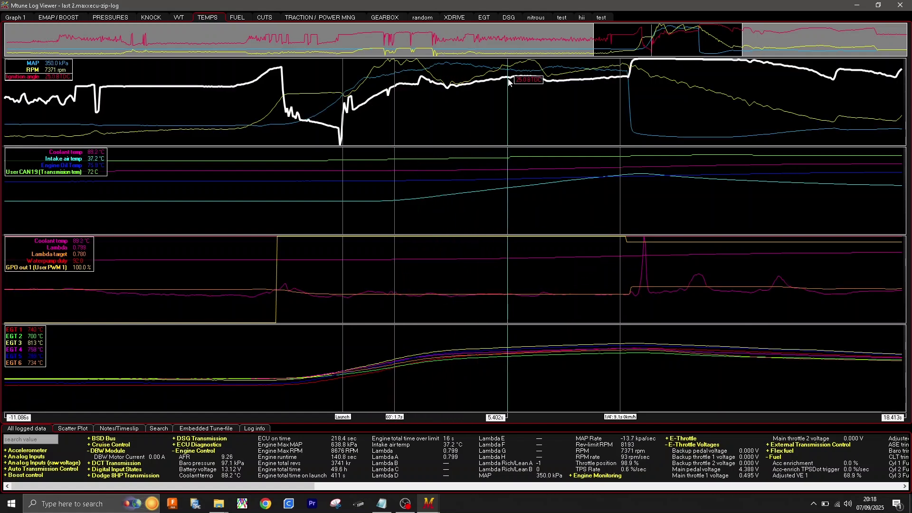
- Follow the ignition angle through the drag run and inspect the Lambda target trace around mid-run
drag(509, 81, 531, 80)
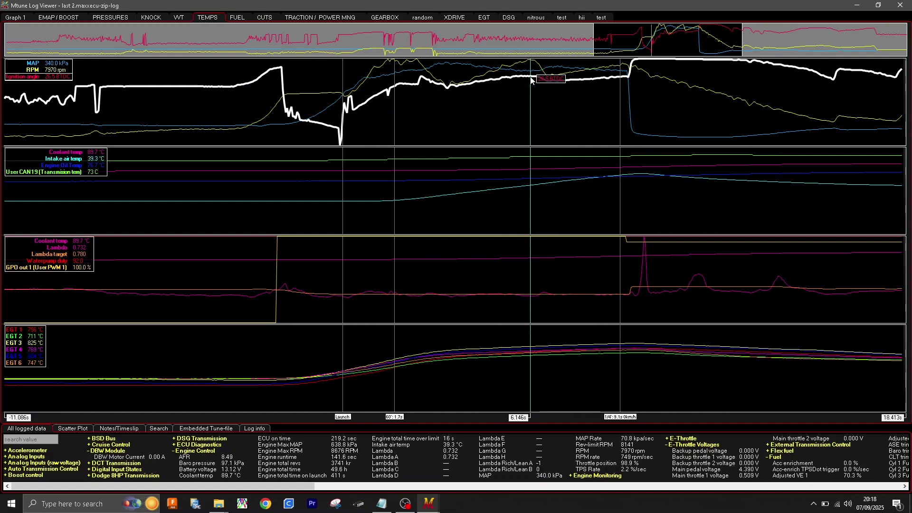
mouse_move(528, 81)
mouse_down()
mouse_move(517, 137)
mouse_move(521, 114)
mouse_move(509, 106)
mouse_move(531, 75)
mouse_move(536, 174)
mouse_move(524, 278)
mouse_move(539, 284)
mouse_move(505, 159)
mouse_move(515, 220)
mouse_move(500, 218)
mouse_move(503, 285)
mouse_move(493, 295)
mouse_move(461, 294)
mouse_up()
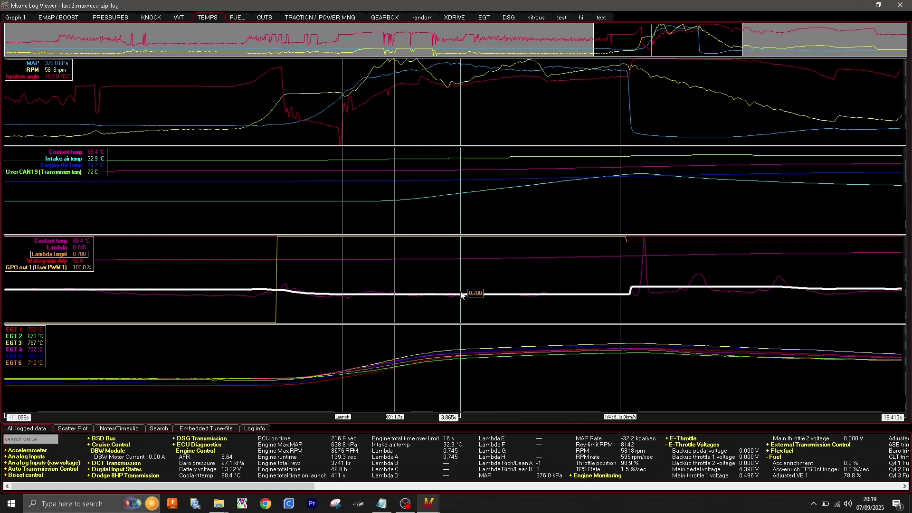
mouse_move(461, 294)
mouse_down()
mouse_move(549, 268)
mouse_move(522, 284)
mouse_move(509, 268)
mouse_move(491, 268)
mouse_up()
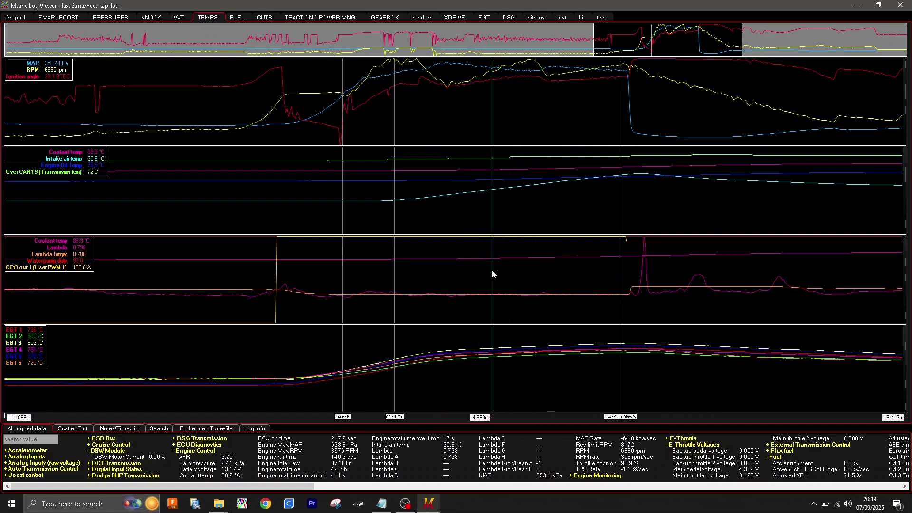
- Add the Lambda corr A channel to the water pump and lambda plot area and check its trace through the run
right_click(492, 270)
click(521, 274)
text(lamb)
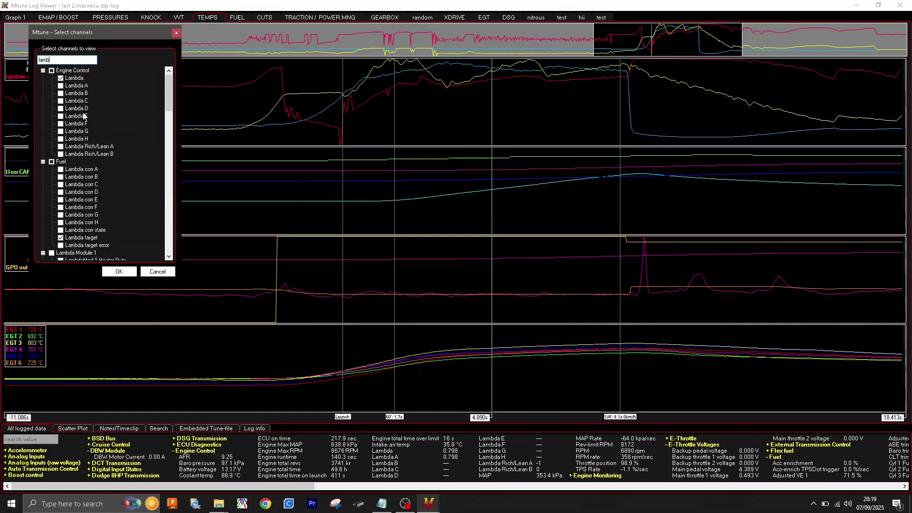
click(60, 169)
click(119, 271)
mouse_move(505, 309)
mouse_down()
mouse_move(483, 276)
mouse_move(595, 280)
mouse_up()
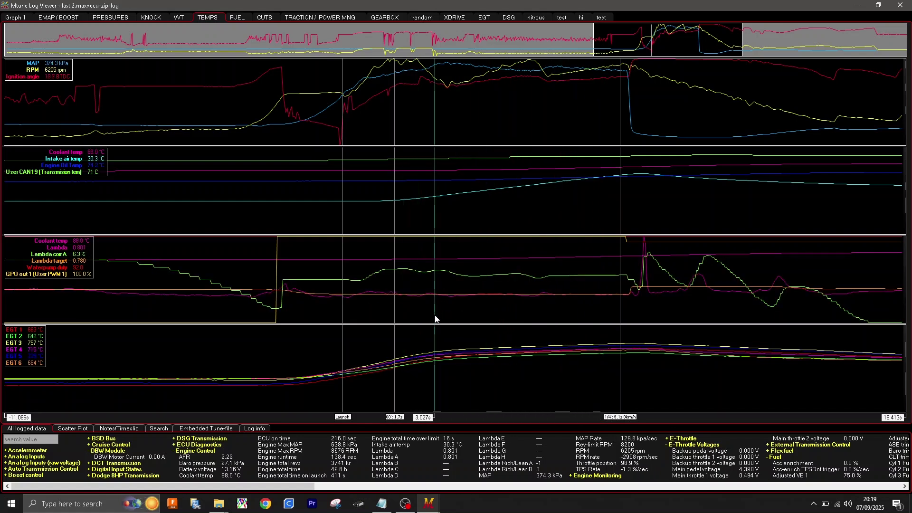
- Mark the part of the drag run from about 2.5 s to 8.2 s after launch as the log selection
right_click(418, 307)
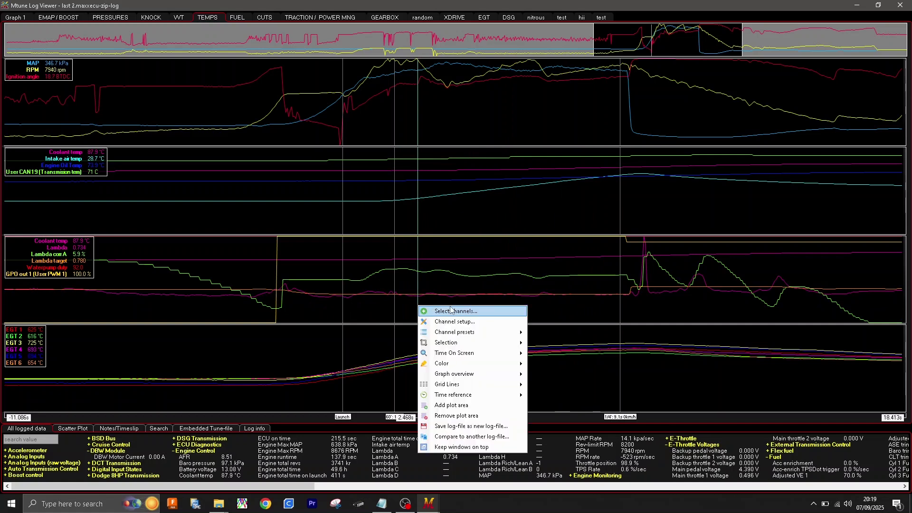
mouse_move(453, 342)
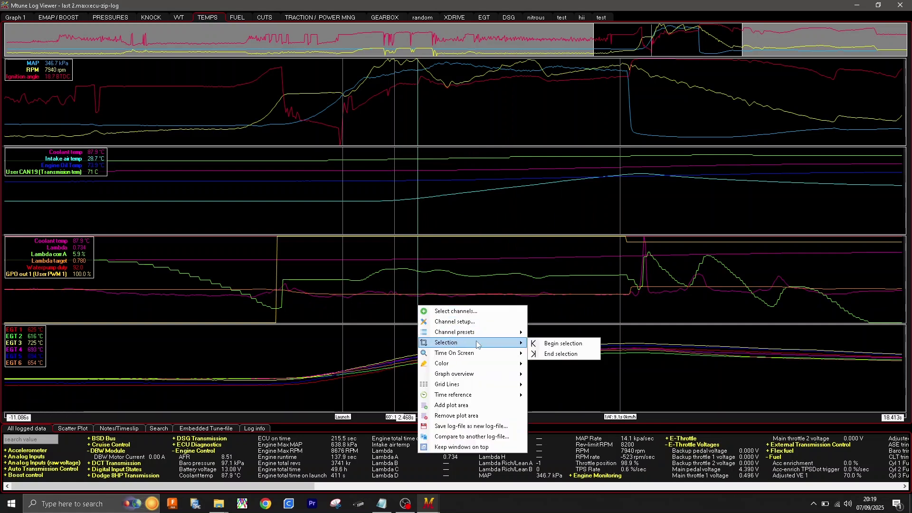
click(556, 344)
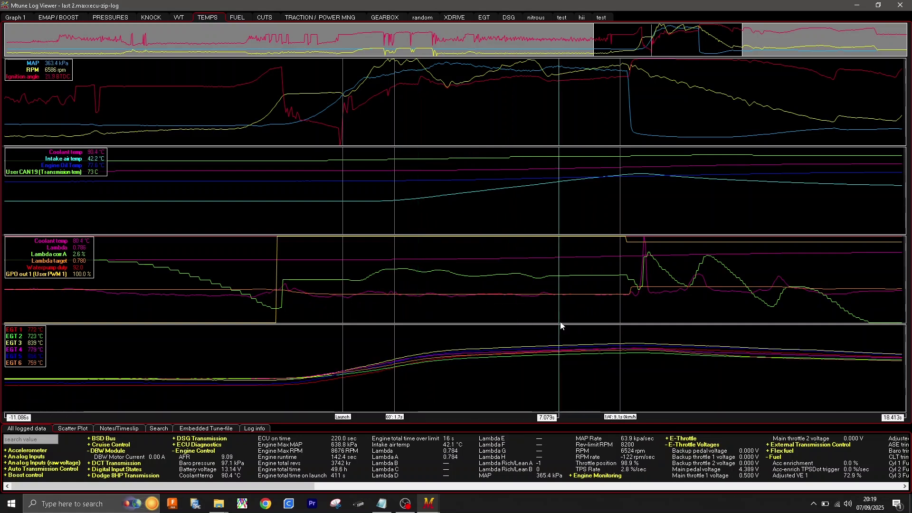
right_click(594, 312)
mouse_move(646, 345)
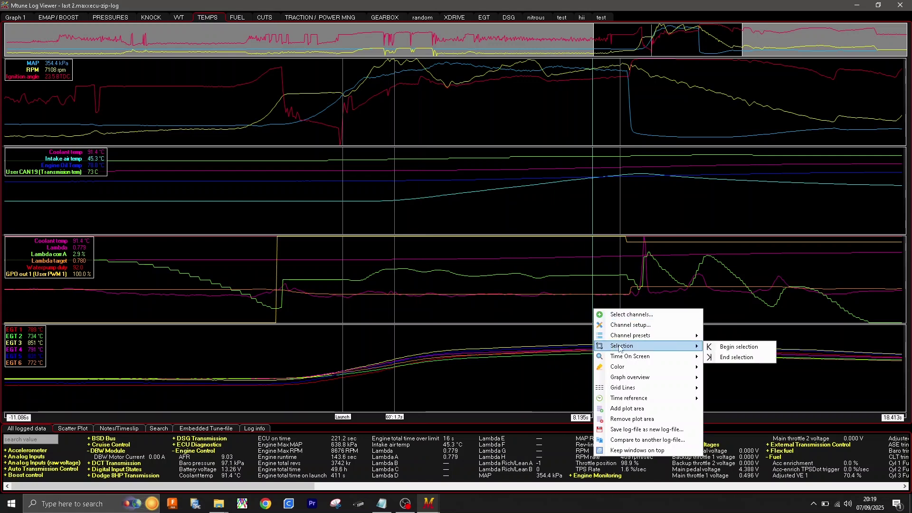
click(722, 358)
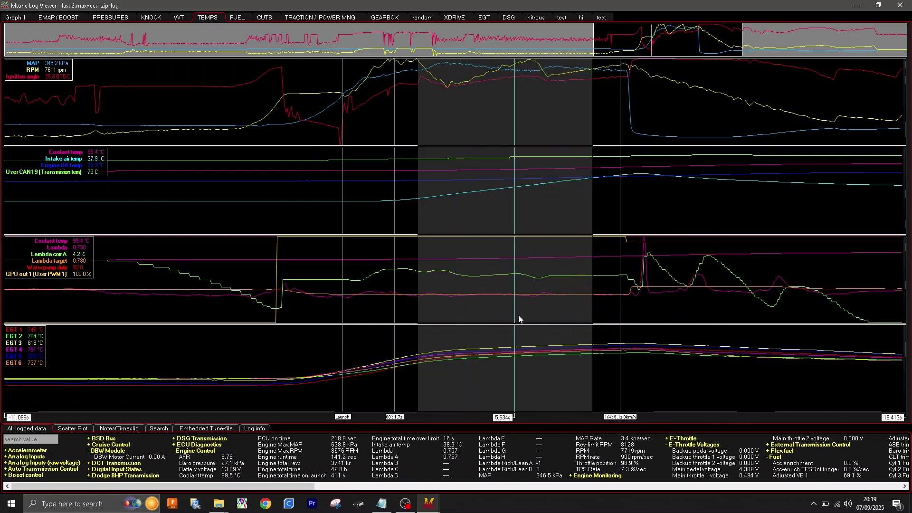
mouse_move(501, 297)
mouse_down()
mouse_move(423, 309)
mouse_move(548, 315)
mouse_move(489, 314)
mouse_move(500, 311)
mouse_up()
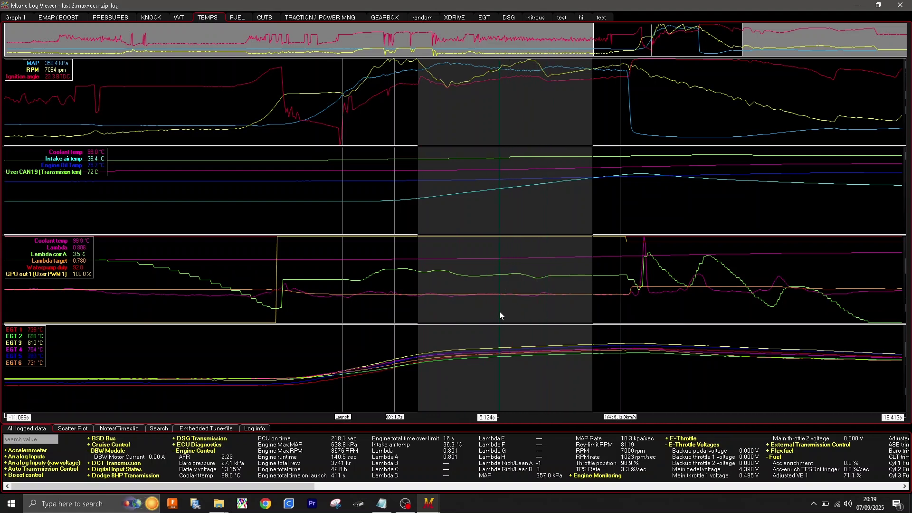
- Open the embedded tune's Fuel table and arrange the enlarged, floating Log Viewer below its high-MAP rows
click(878, 5)
mouse_move(681, 229)
mouse_down()
mouse_move(694, 234)
mouse_move(676, 232)
mouse_up()
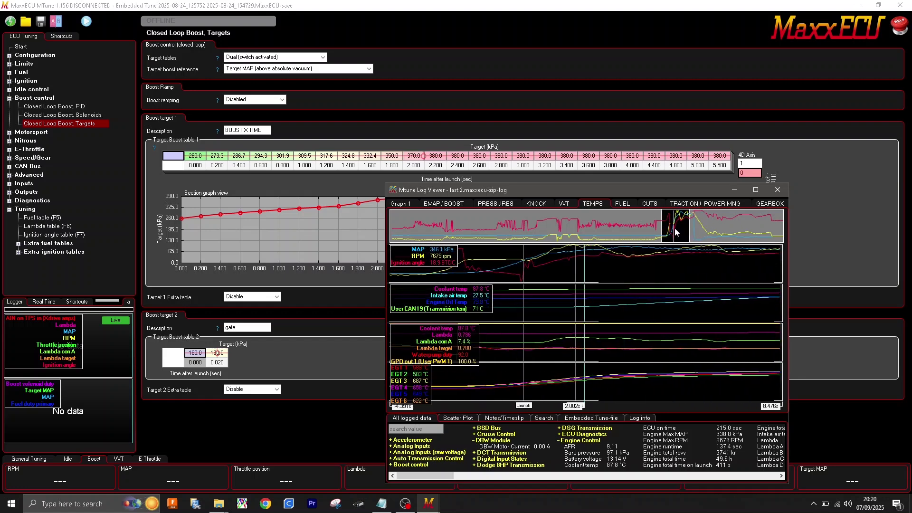
click(34, 217)
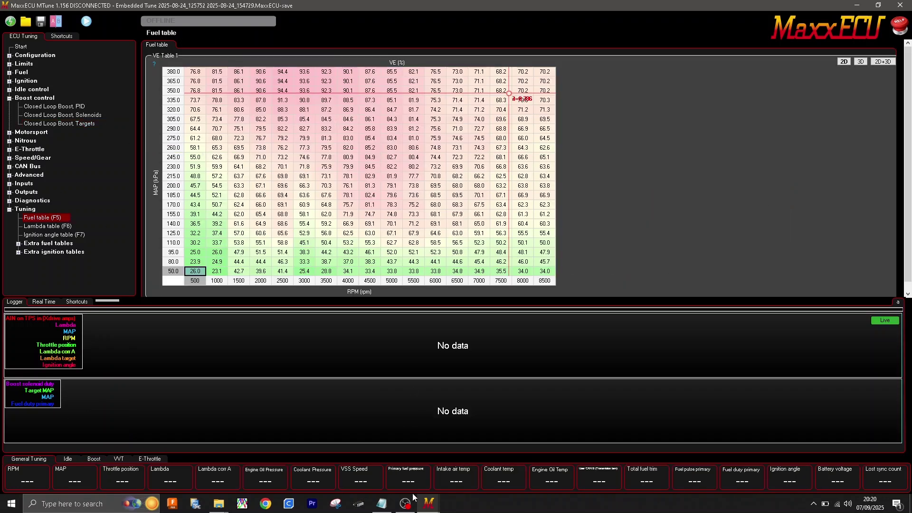
mouse_move(413, 501)
click(495, 463)
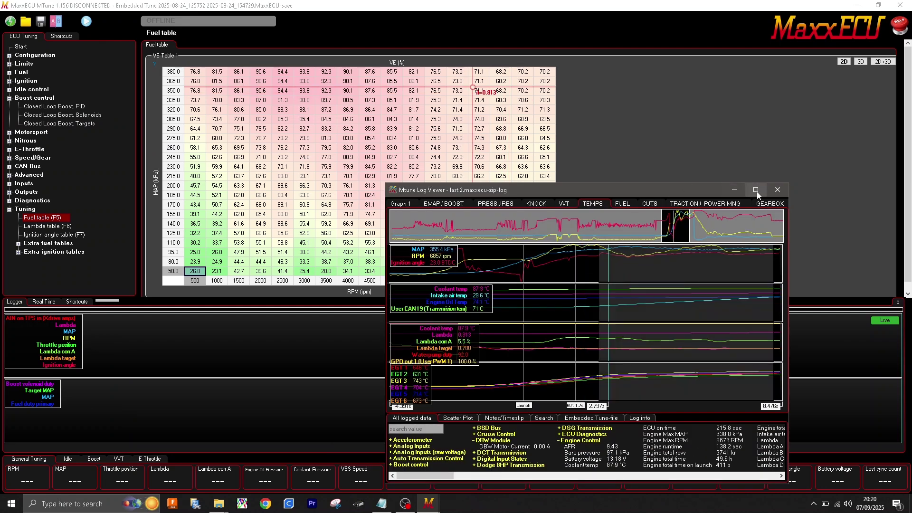
drag(385, 183, 265, 115)
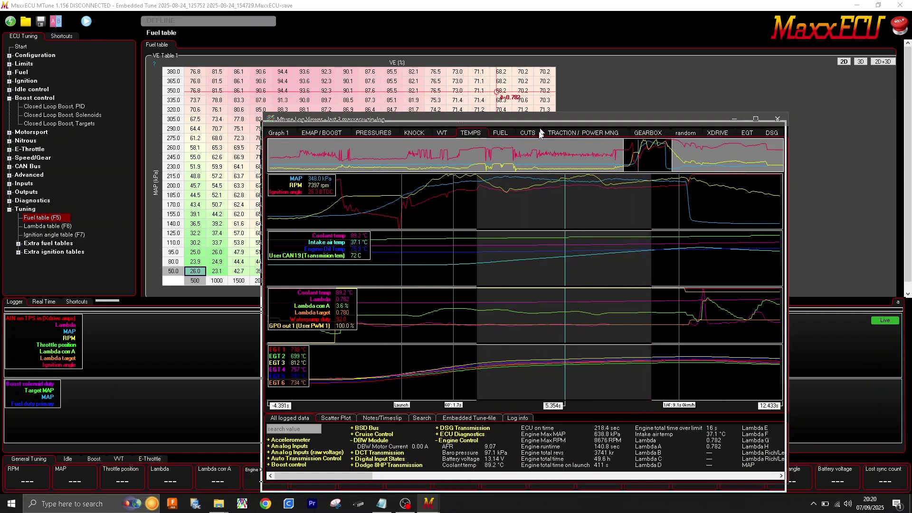
drag(543, 119, 511, 184)
- Run Autotune VE on the selected part of the drag run to correct the fuel table
right_click(553, 338)
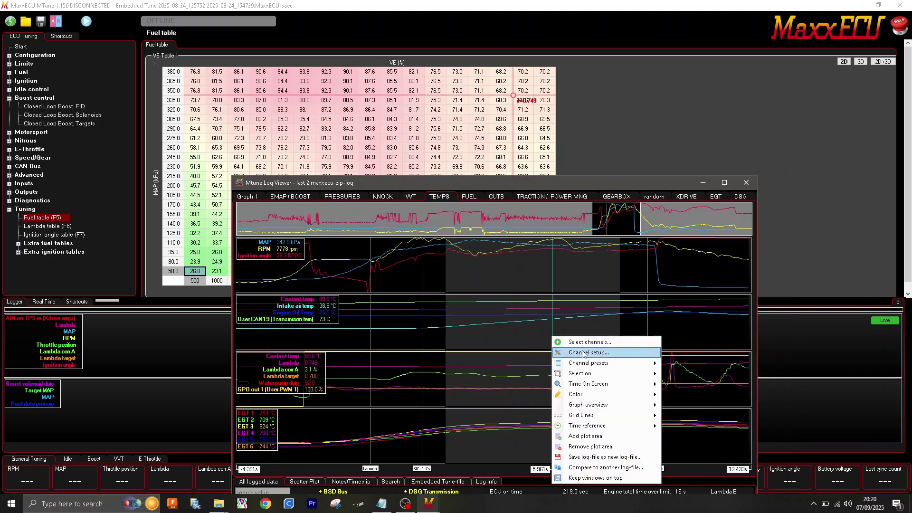
mouse_move(584, 373)
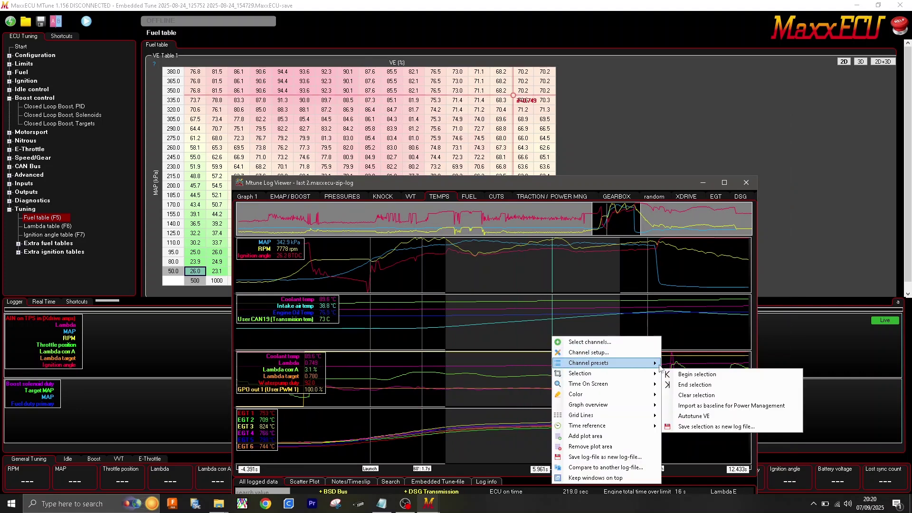
click(696, 416)
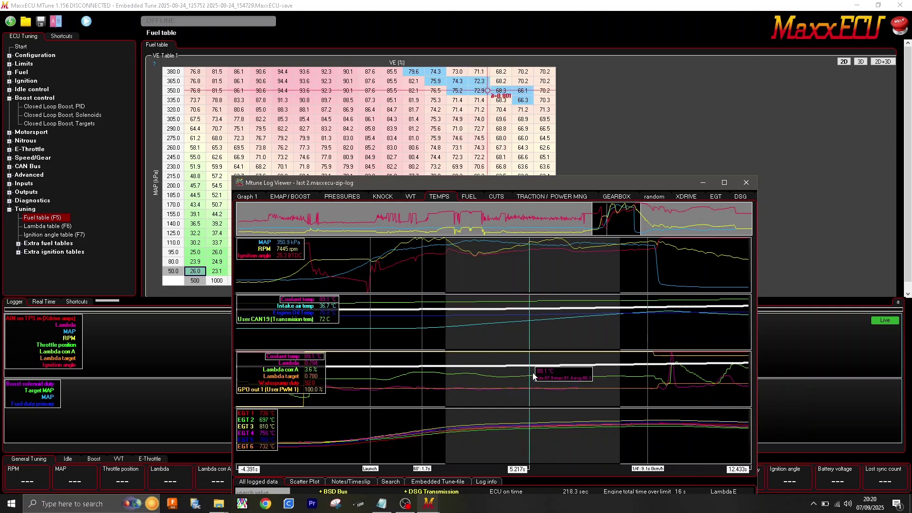
- Examine lambda correction and intake air temperature over the selected section, alongside the autotuned fuel table cells
mouse_move(539, 387)
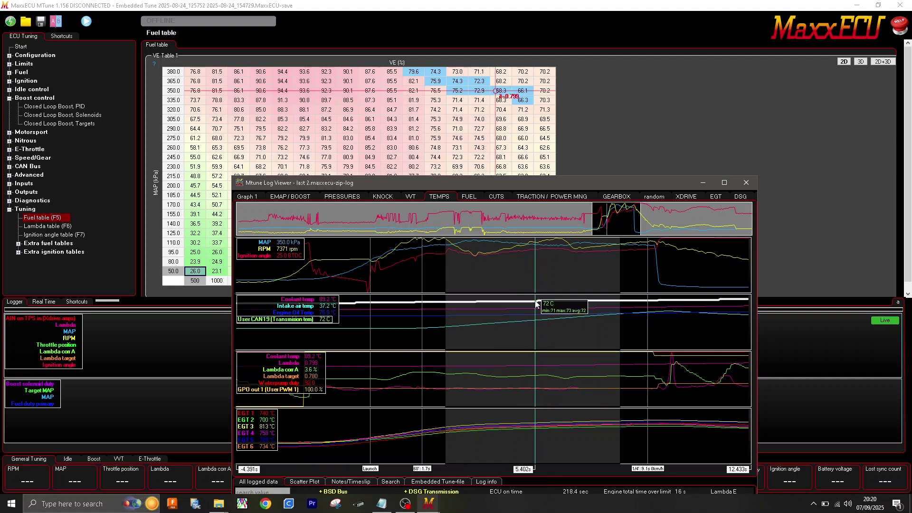
mouse_move(547, 336)
mouse_down()
mouse_move(483, 331)
mouse_move(547, 333)
mouse_move(525, 334)
mouse_move(537, 336)
mouse_move(540, 319)
mouse_move(577, 311)
mouse_up()
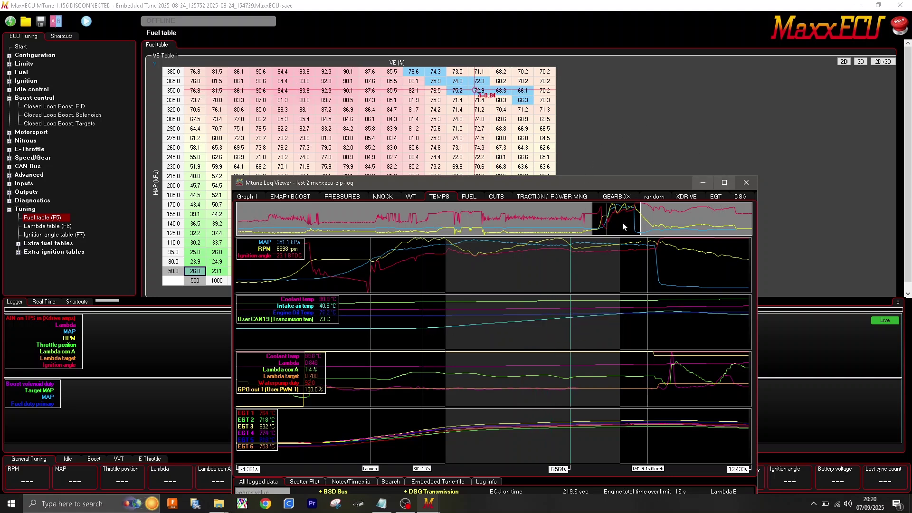
click(485, 346)
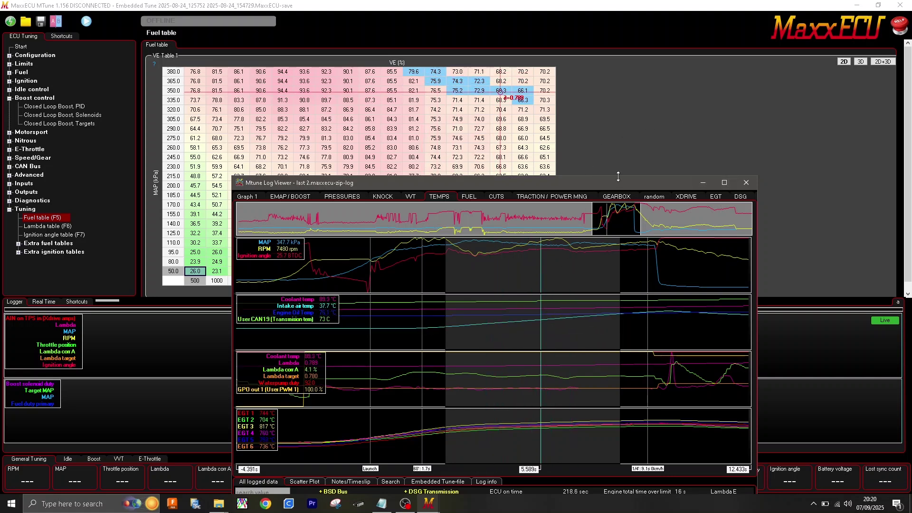
drag(612, 184, 618, 112)
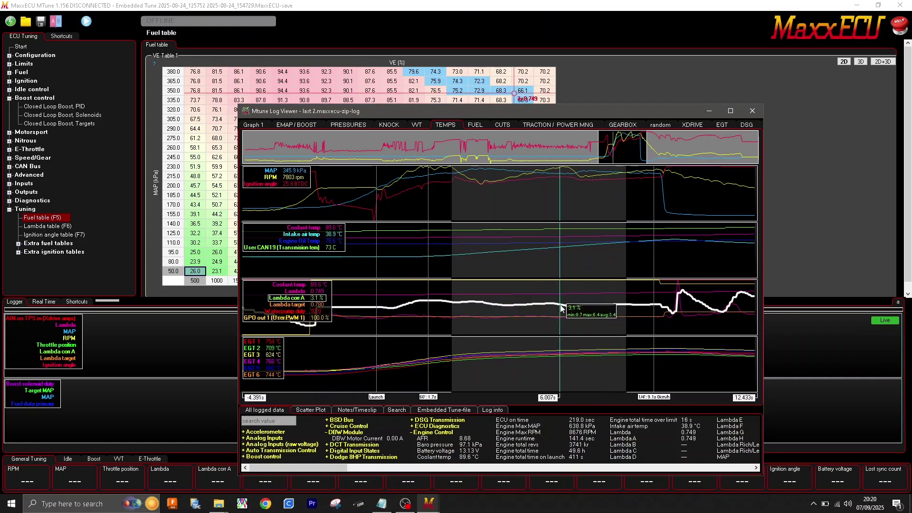
click(569, 317)
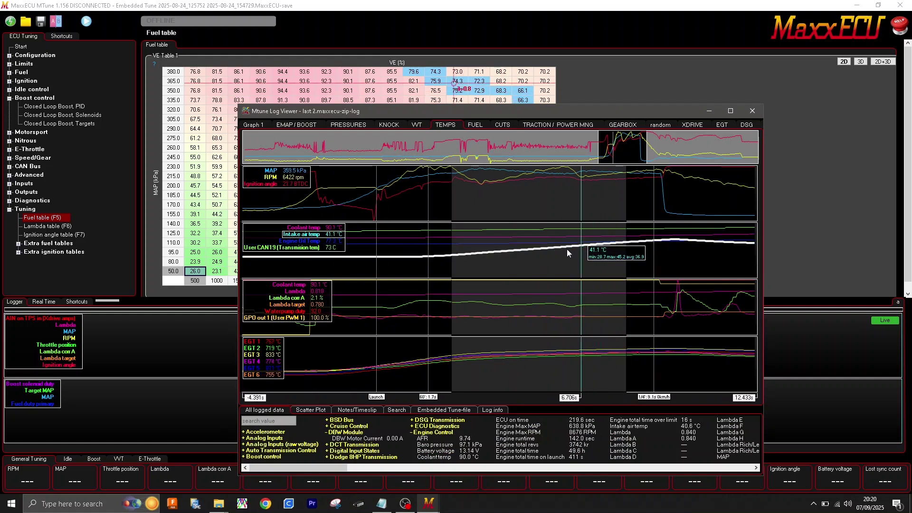
click(680, 256)
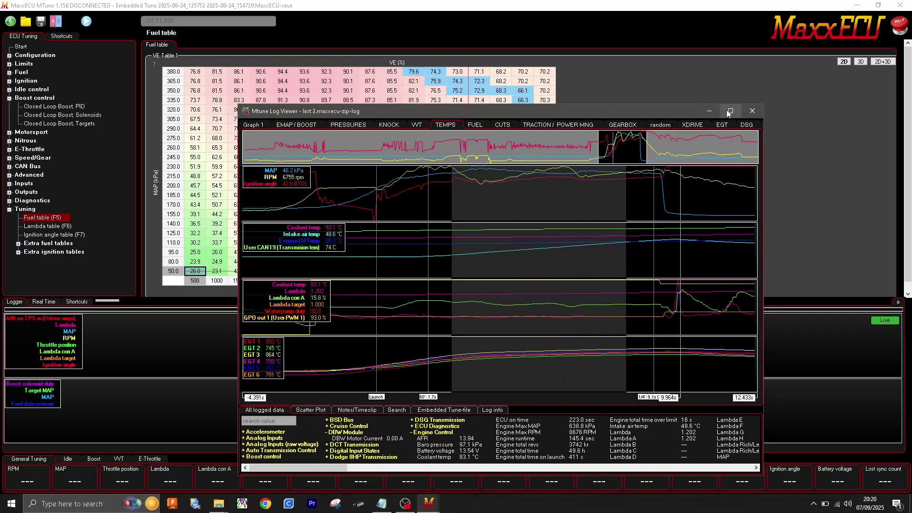
- Return the Log Viewer to full size and examine power management correction and VSS Speed on the TRACTION / POWER MNG page
click(729, 111)
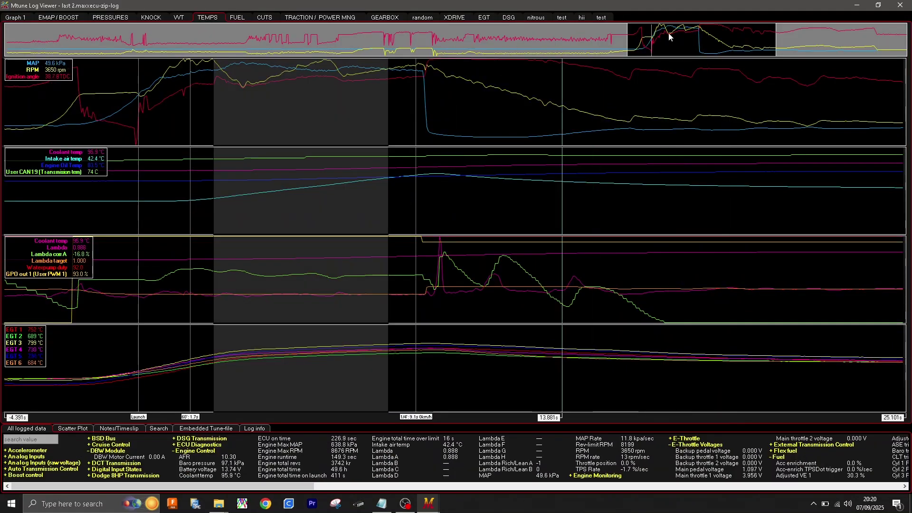
drag(669, 37, 616, 36)
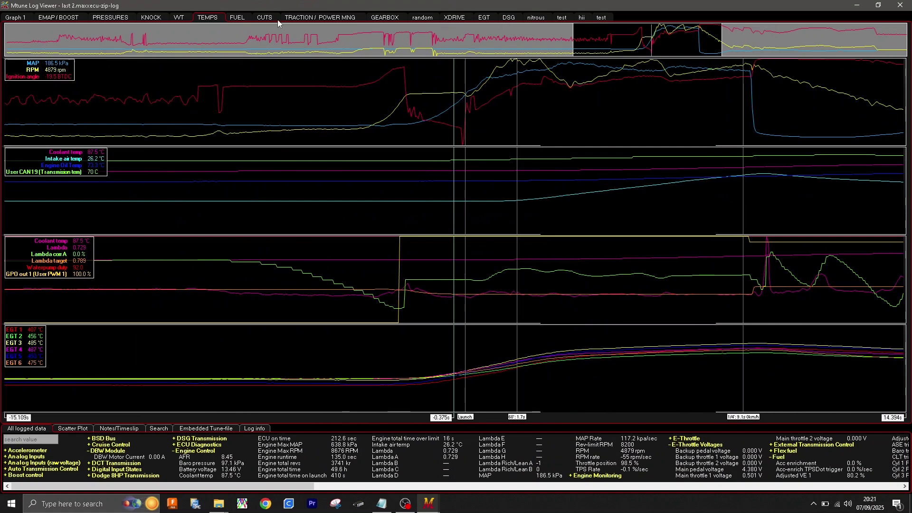
click(299, 18)
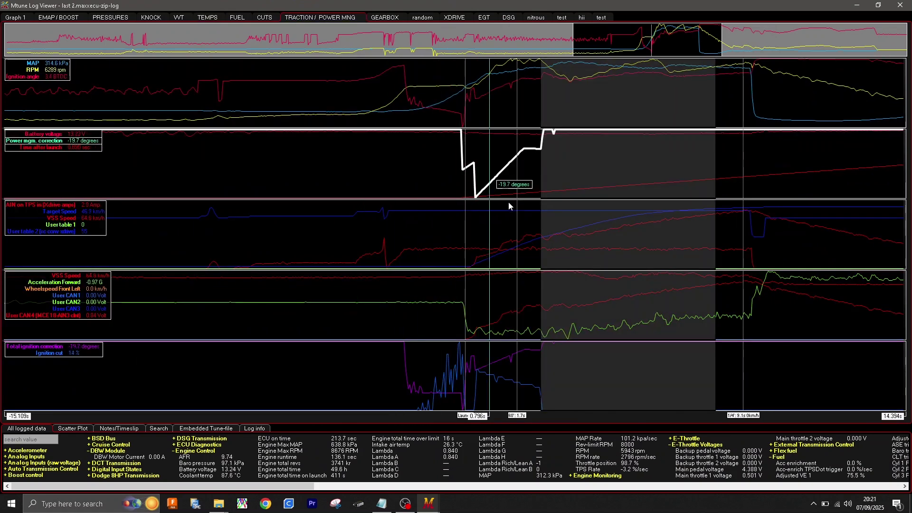
click(512, 242)
mouse_move(512, 242)
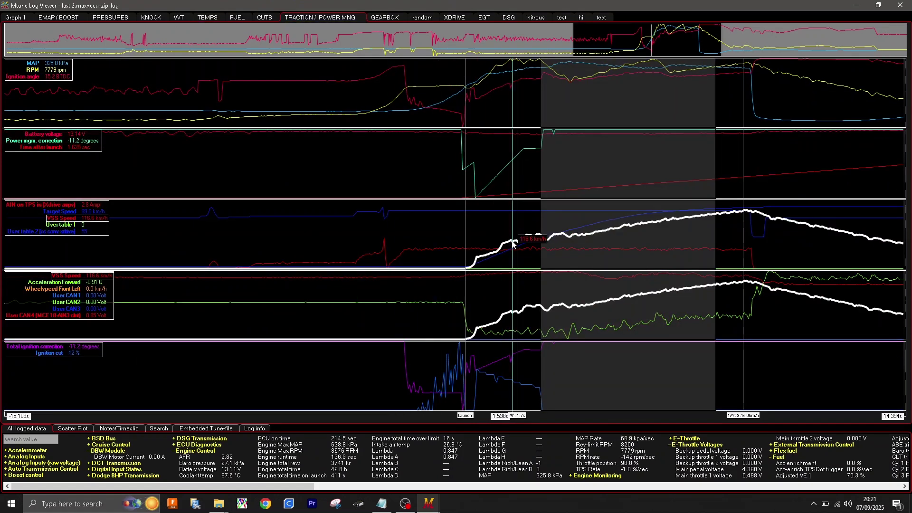
click(581, 217)
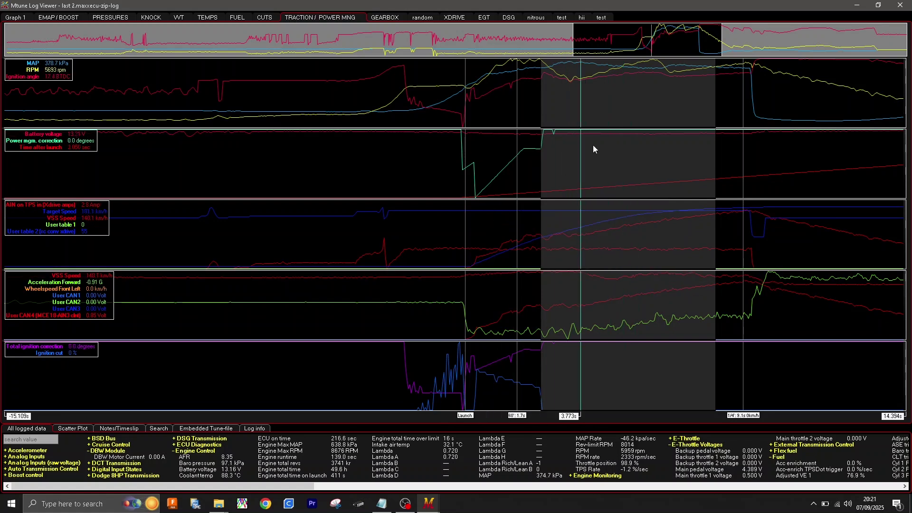
drag(593, 146, 587, 175)
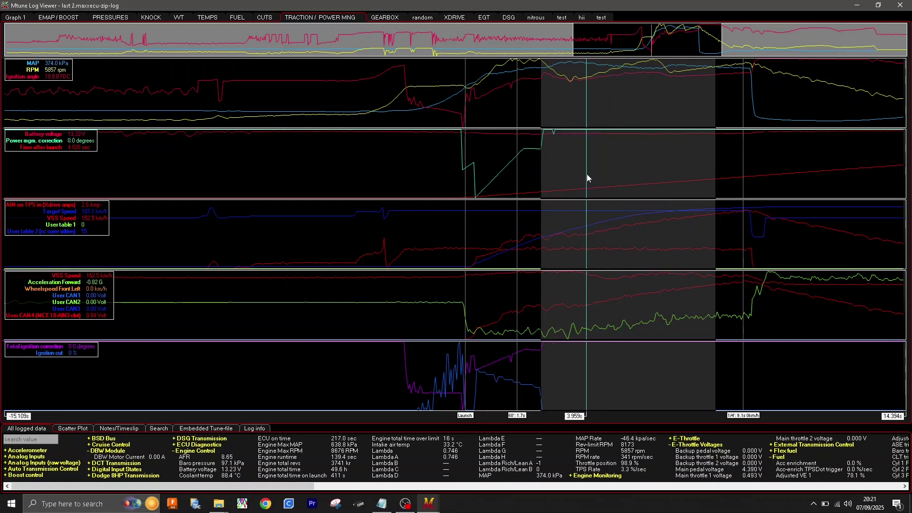
click(410, 507)
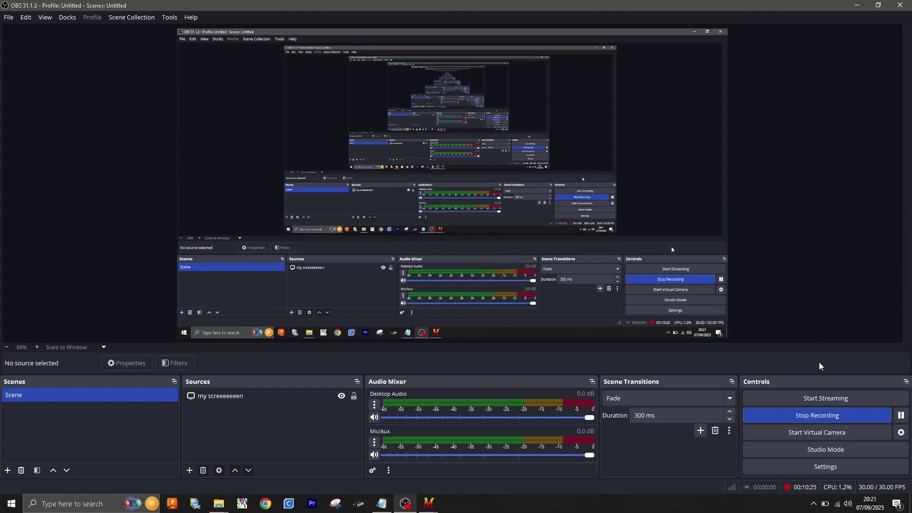